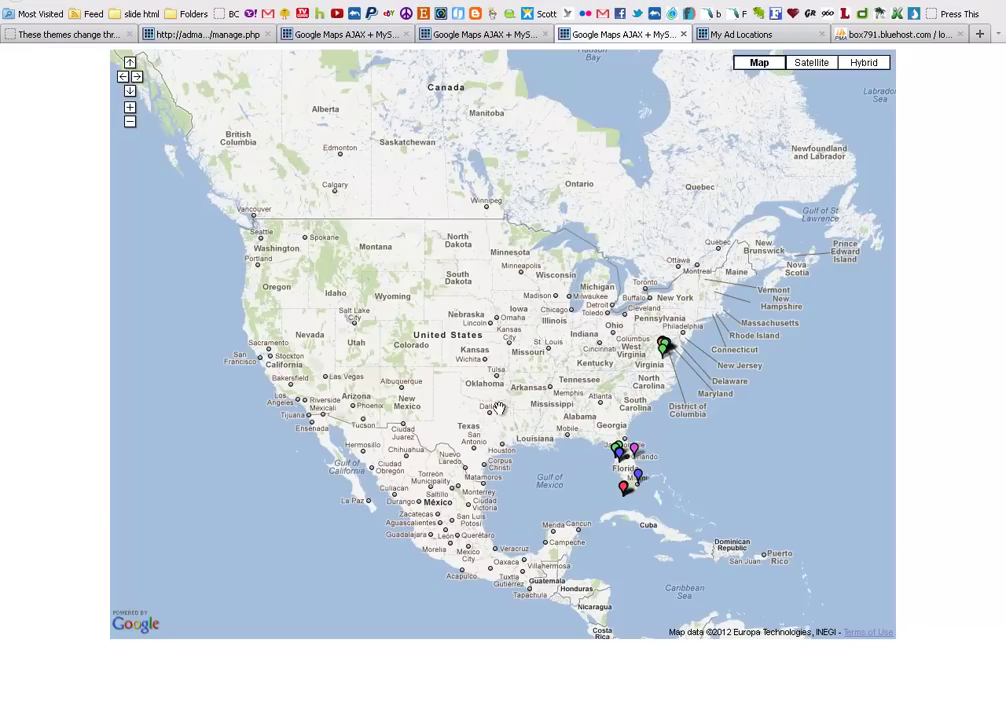
- Look through the open map pages and the contacts list, then close the satellite map page
click(481, 35)
click(310, 36)
click(247, 36)
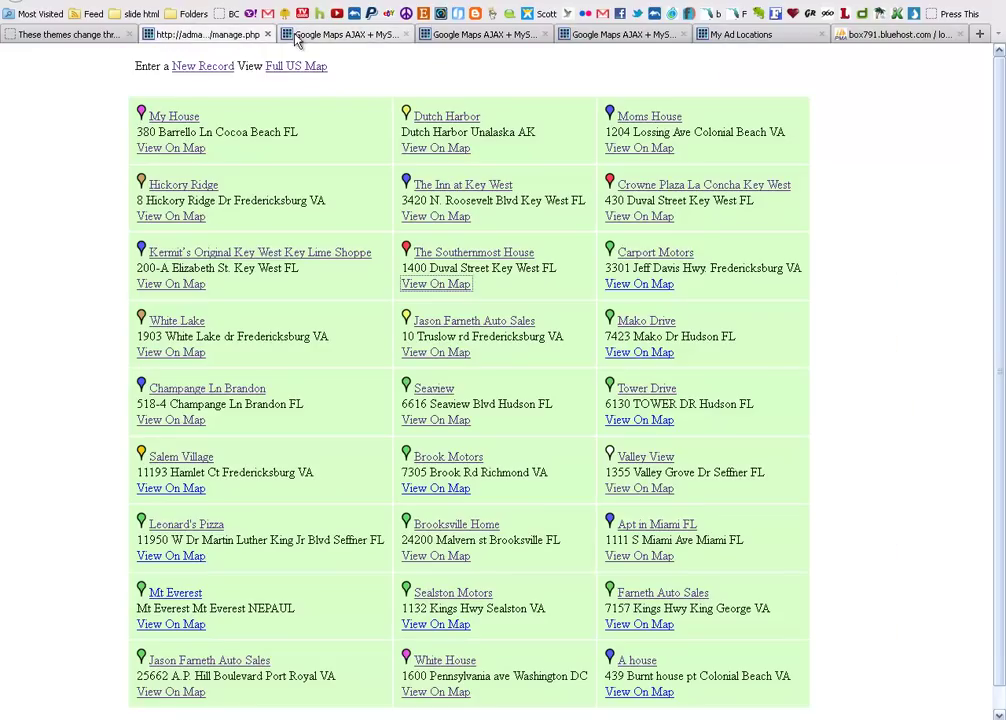
click(367, 36)
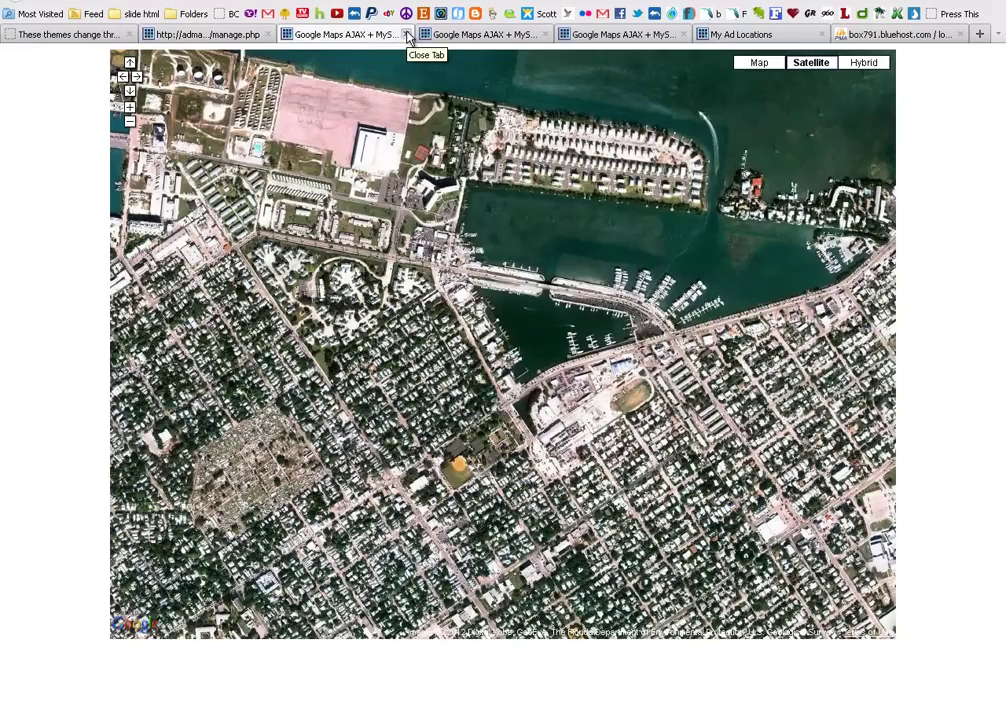
click(408, 36)
- Go back from the My Ad Locations map to the ad manager's admin page, resending the form data
click(606, 38)
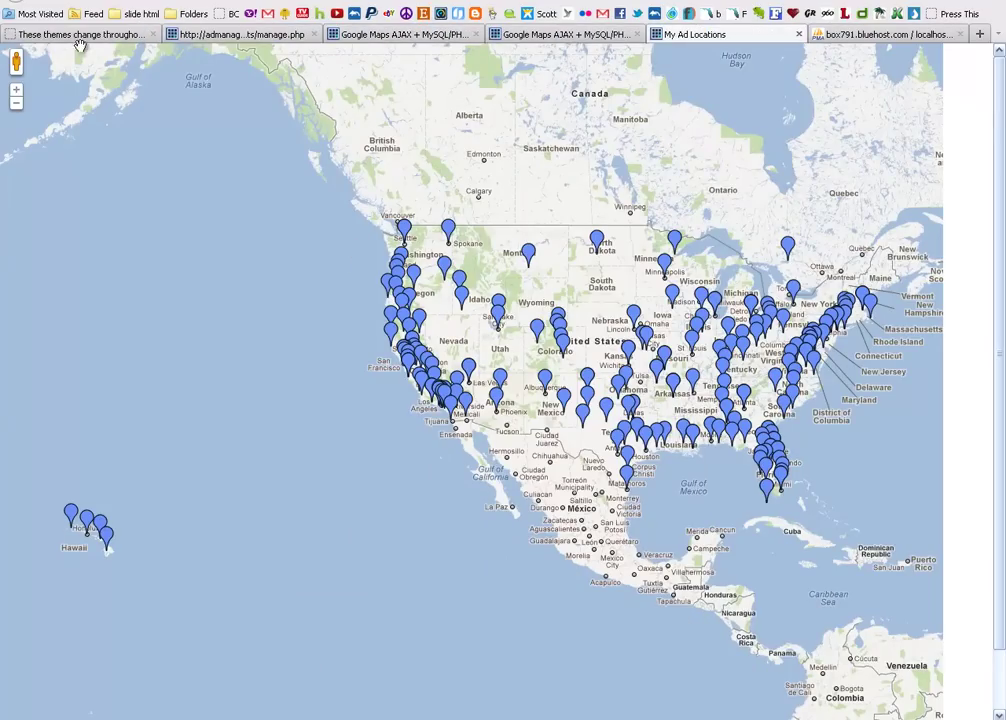
click(15, 0)
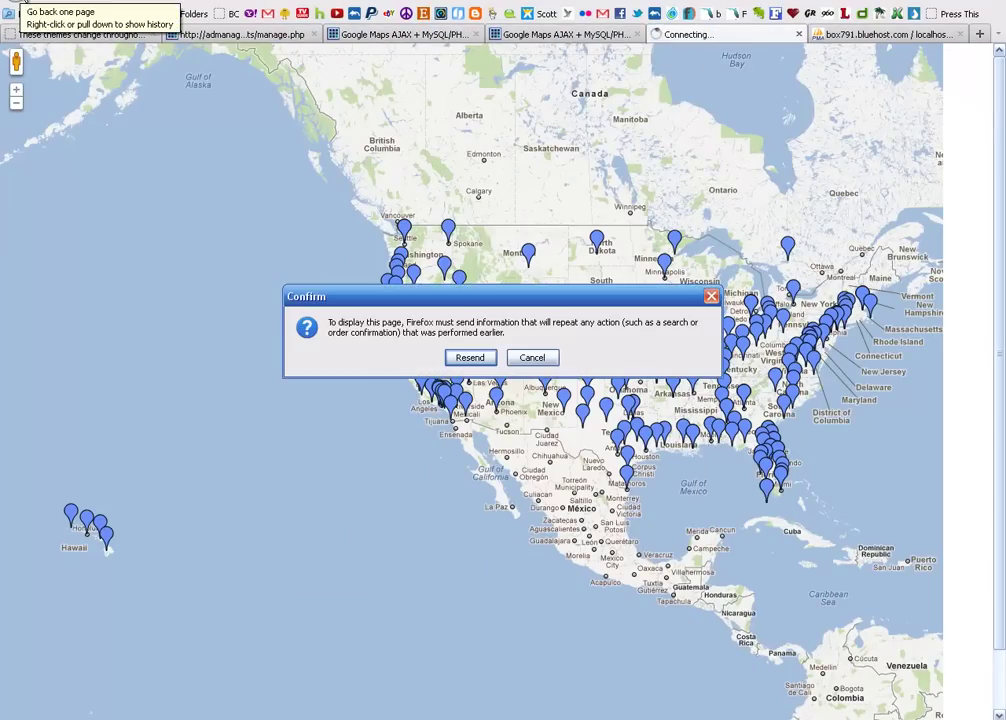
click(469, 358)
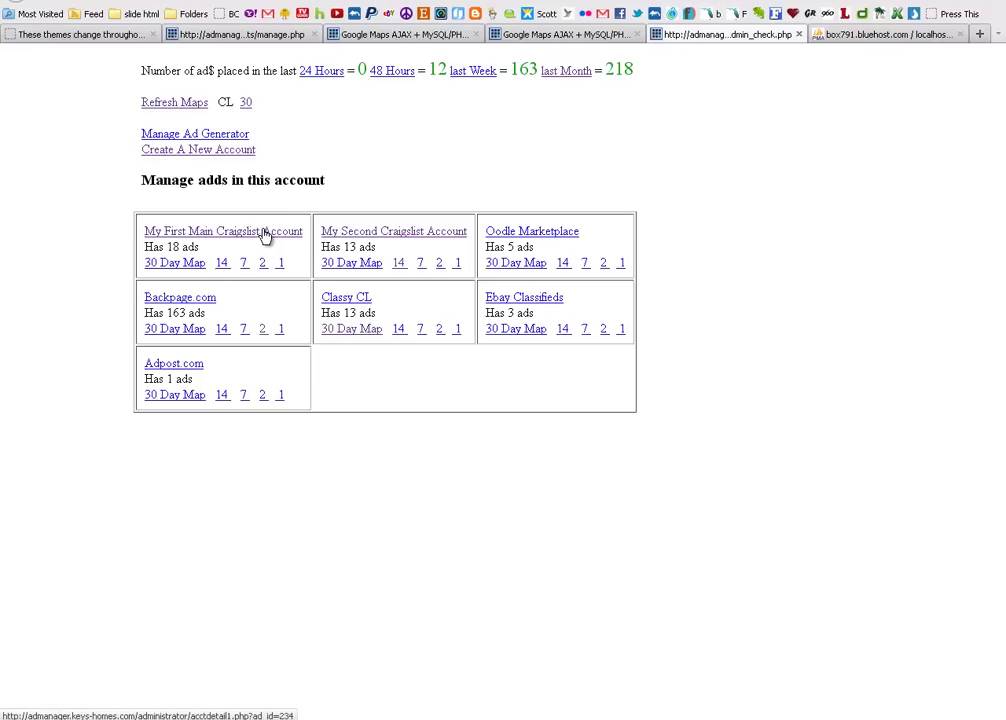
- Open the Backpage.com account details, view the classifieds site through its posting link, and close that site
click(196, 298)
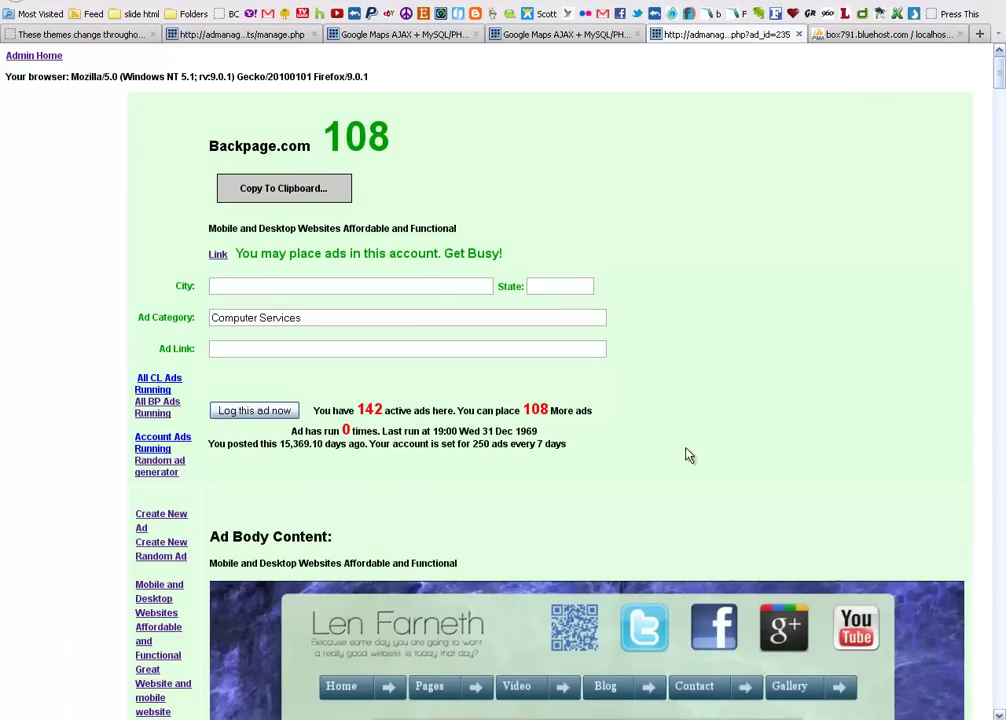
mouse_move(1000, 70)
mouse_down()
mouse_move(1001, 170)
mouse_move(1000, 62)
mouse_up()
click(220, 256)
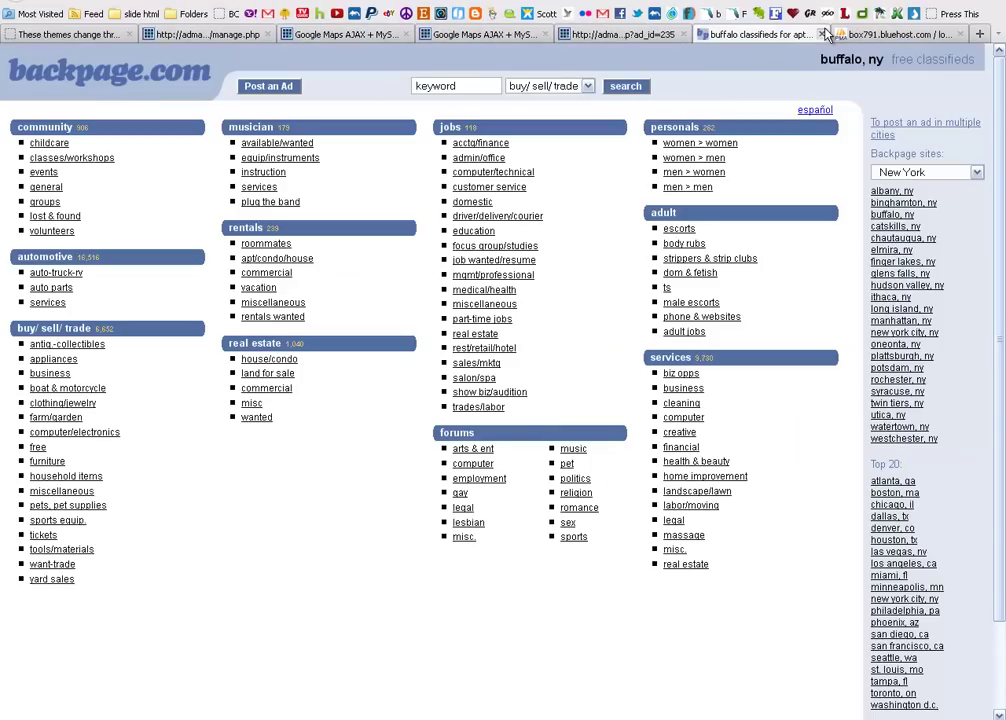
key(ctrl+w)
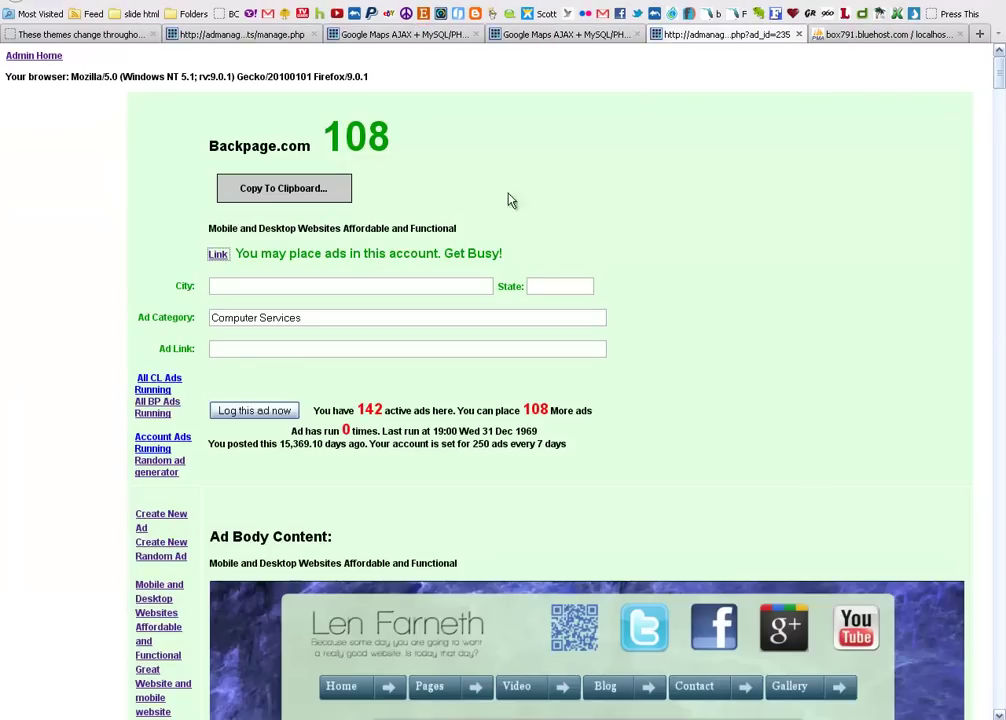
- Review the list of all running Backpage ads by state and city, then return to the admin home page
click(175, 407)
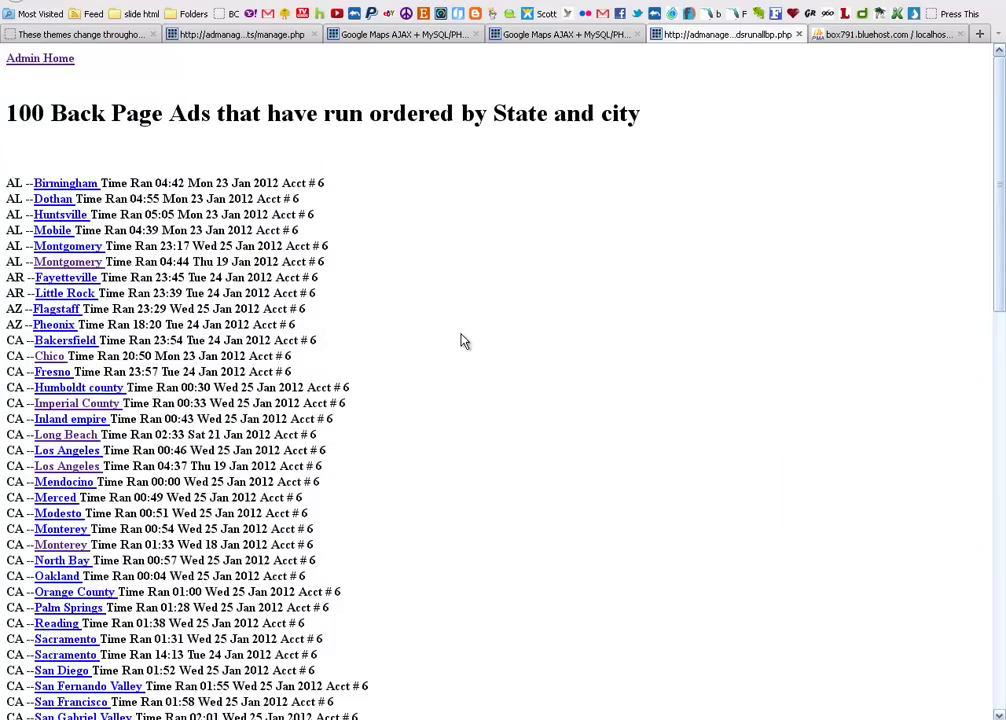
drag(997, 103, 997, 135)
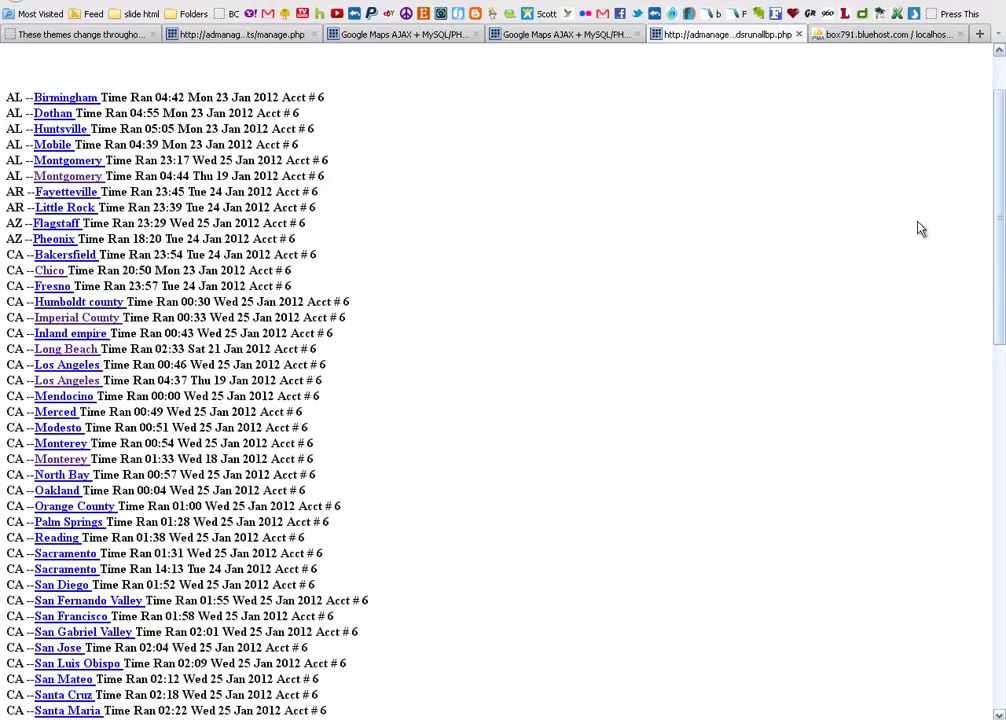
drag(999, 190, 999, 240)
drag(999, 180, 1001, 133)
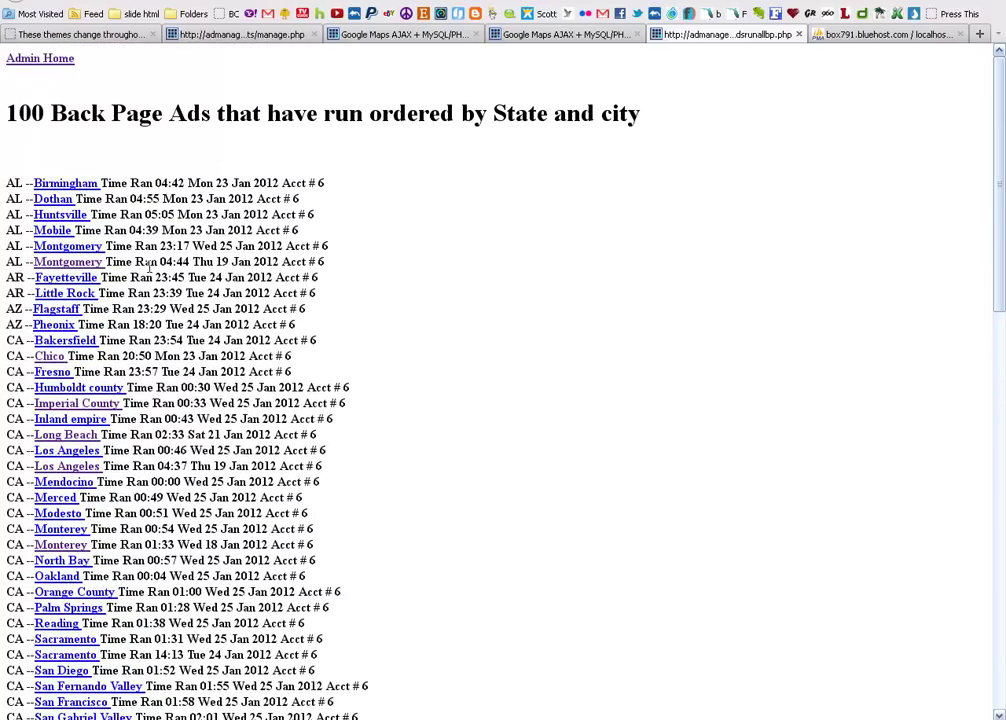
click(38, 62)
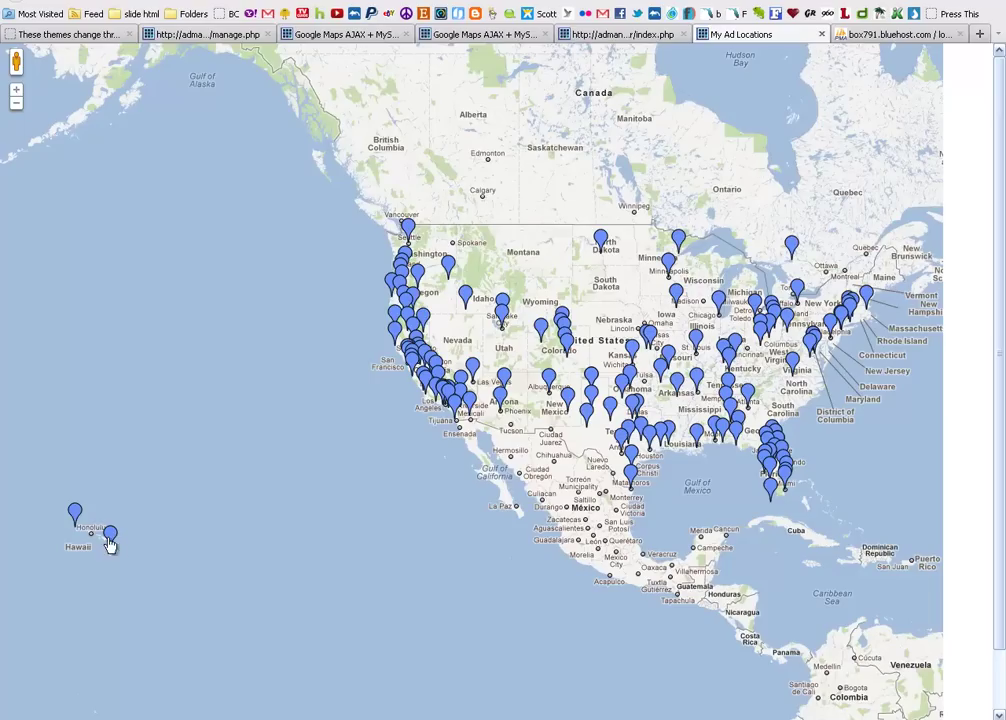
- Examine the Hawaii markers on the ad locations map up close, then view them with North America and close the map
drag(92, 535, 500, 384)
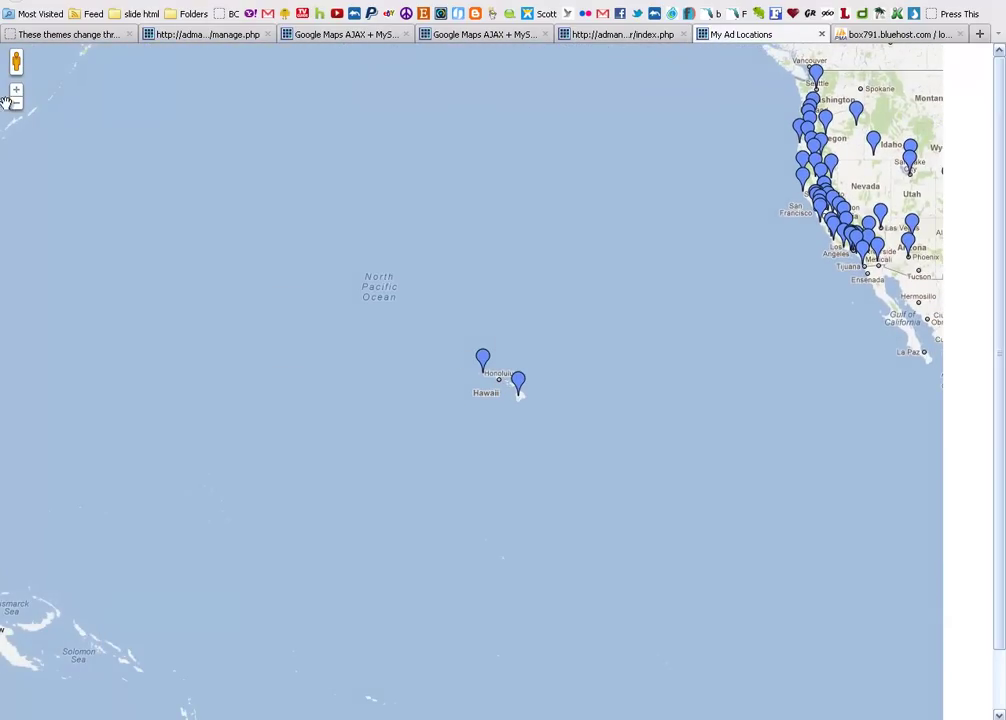
click(16, 92)
click(16, 93)
click(16, 93)
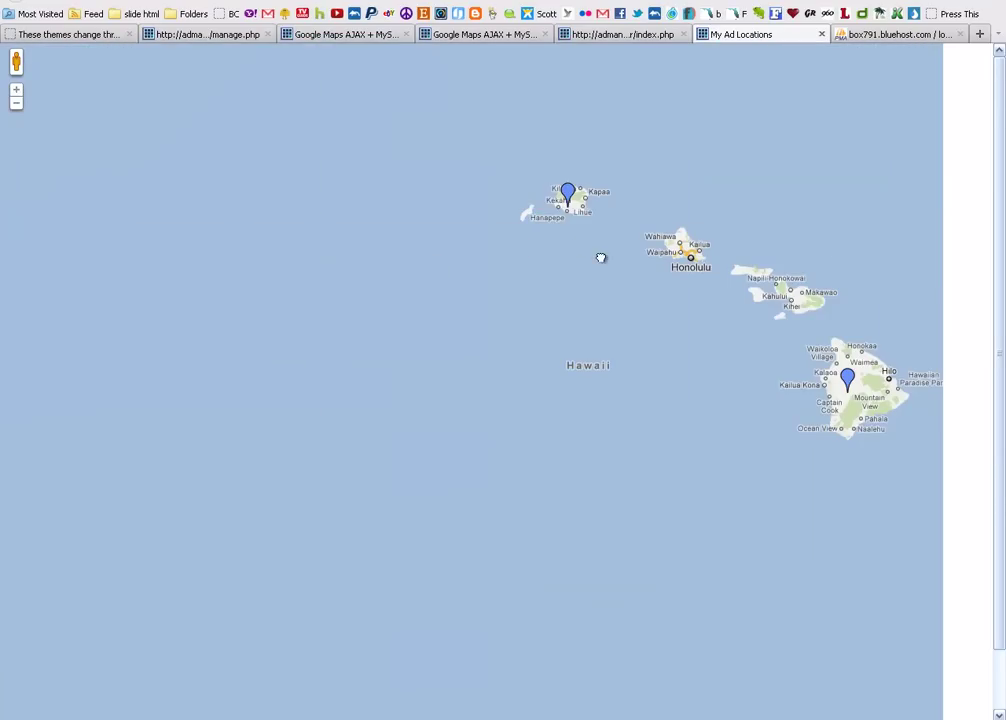
drag(600, 260, 458, 388)
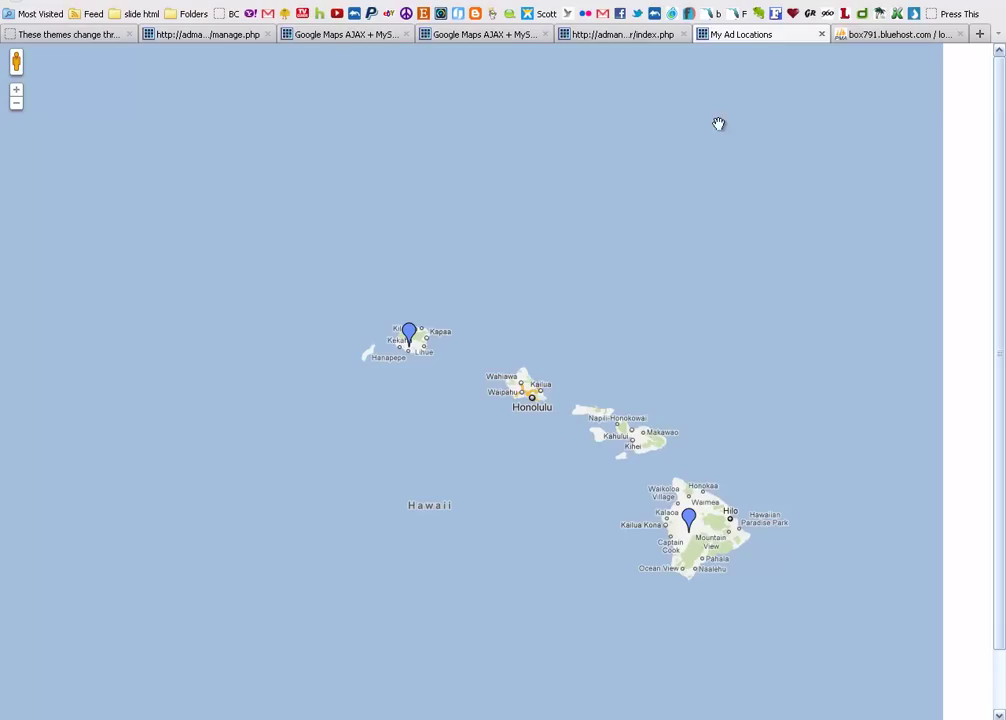
click(17, 104)
click(17, 104)
click(17, 104)
click(18, 104)
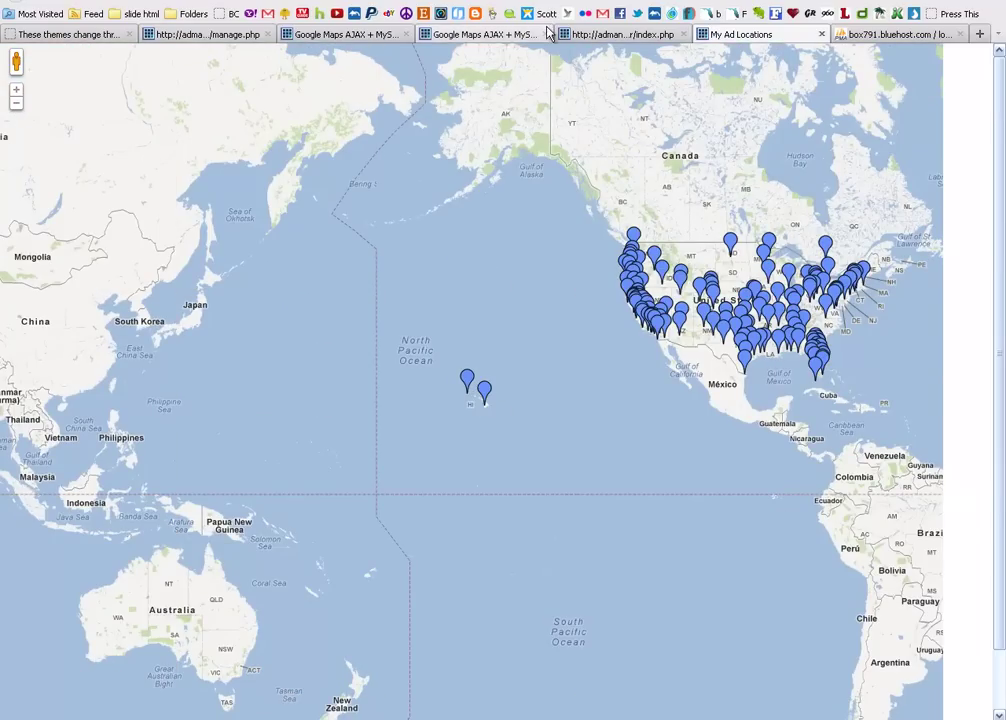
click(822, 37)
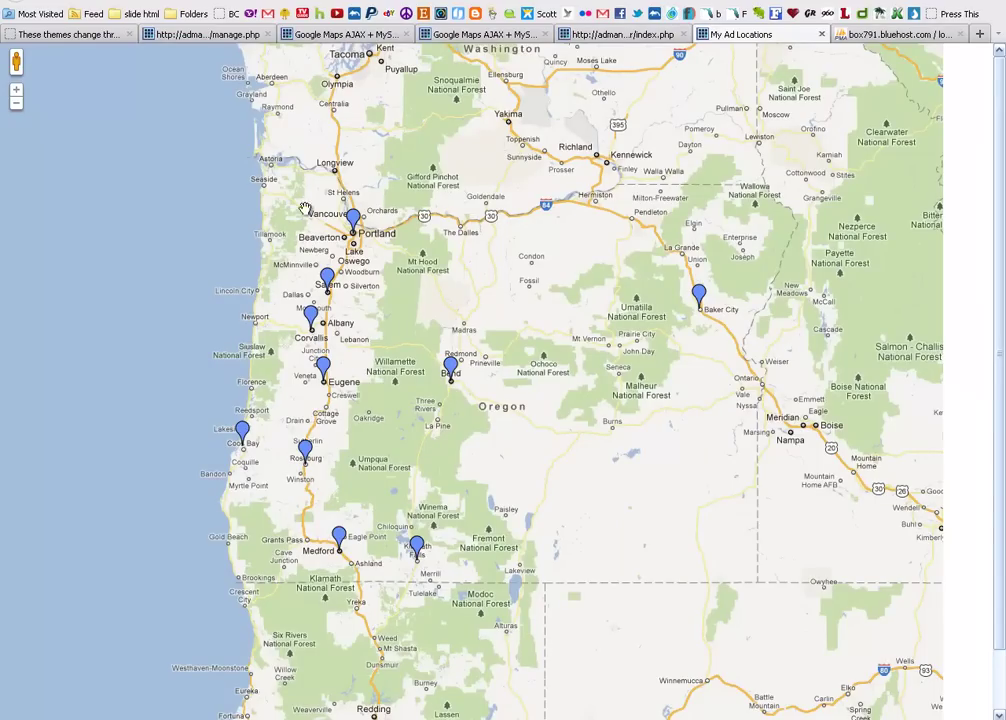
- Examine the Backpage.com 2-day ad map from Oregon out to all of North America, then close it
click(16, 110)
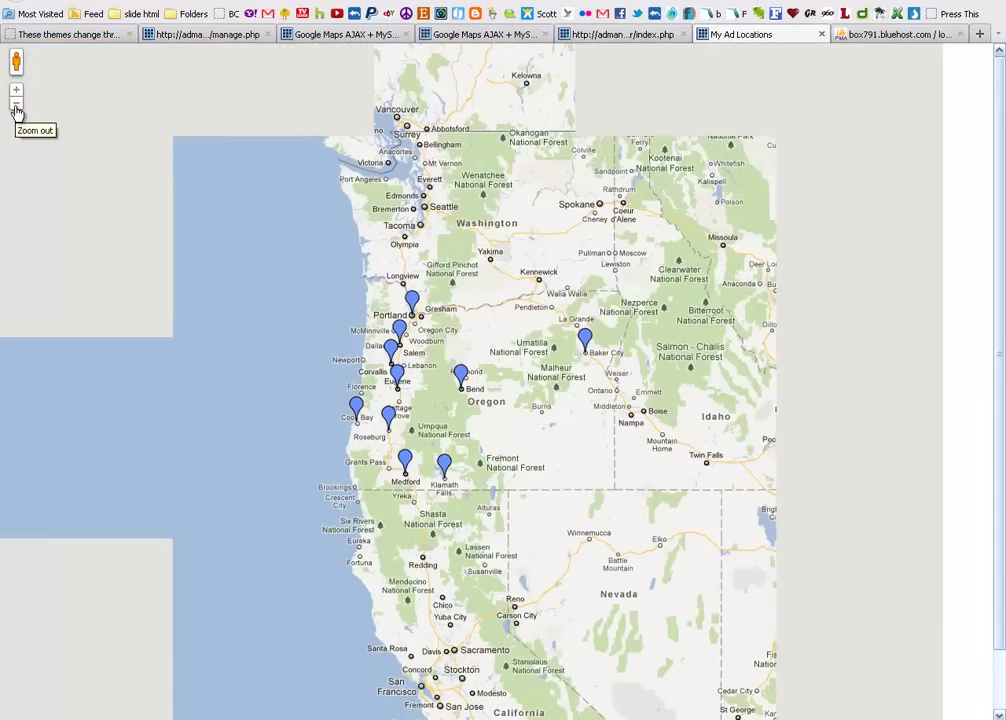
click(16, 110)
click(16, 110)
click(16, 110)
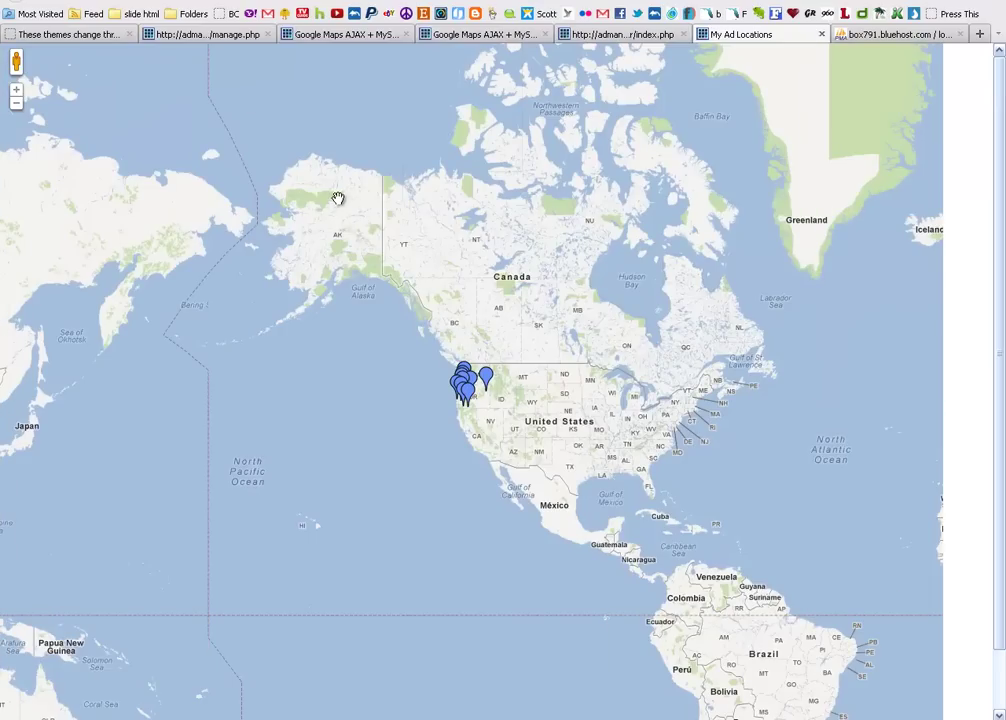
click(821, 34)
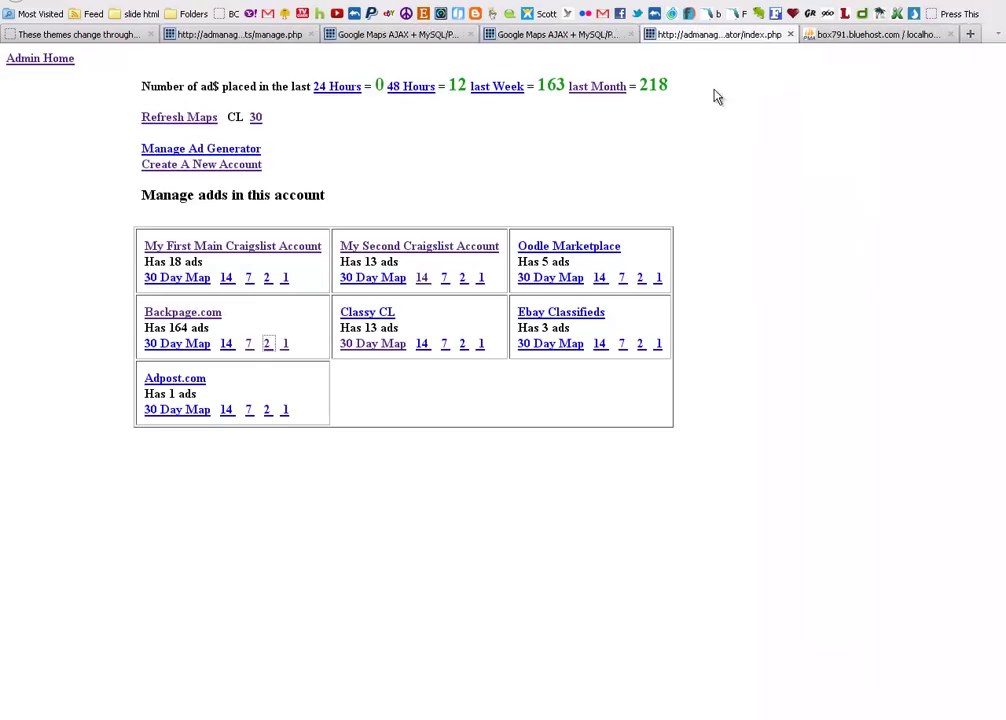
- Open the map of ads placed in the last month, examine the markers across the United States, and close it
click(610, 89)
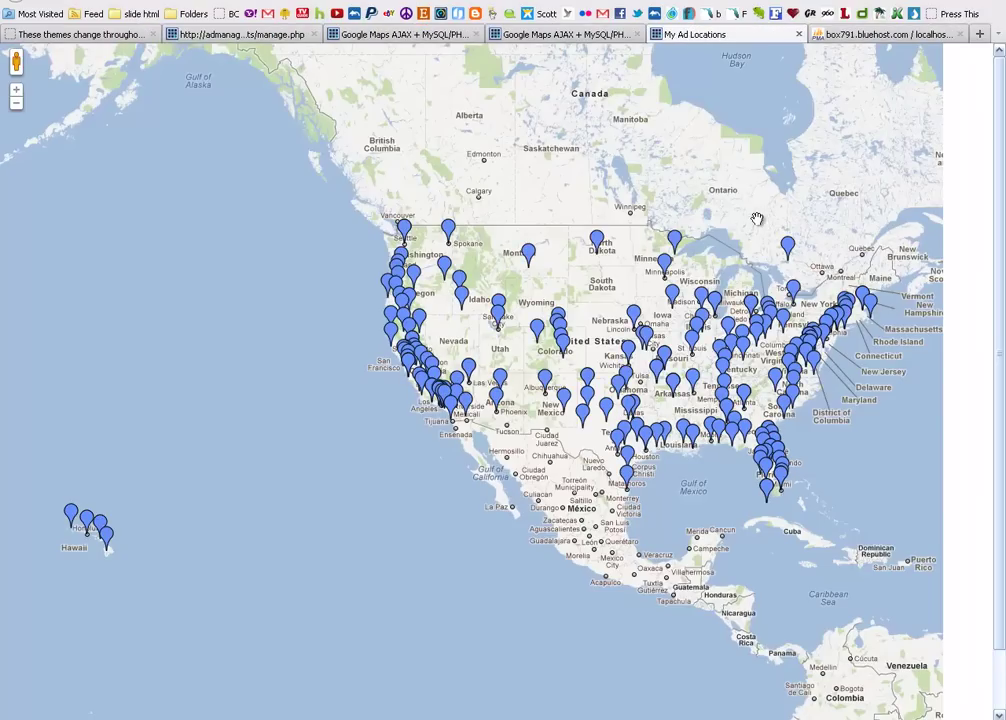
drag(757, 218, 657, 227)
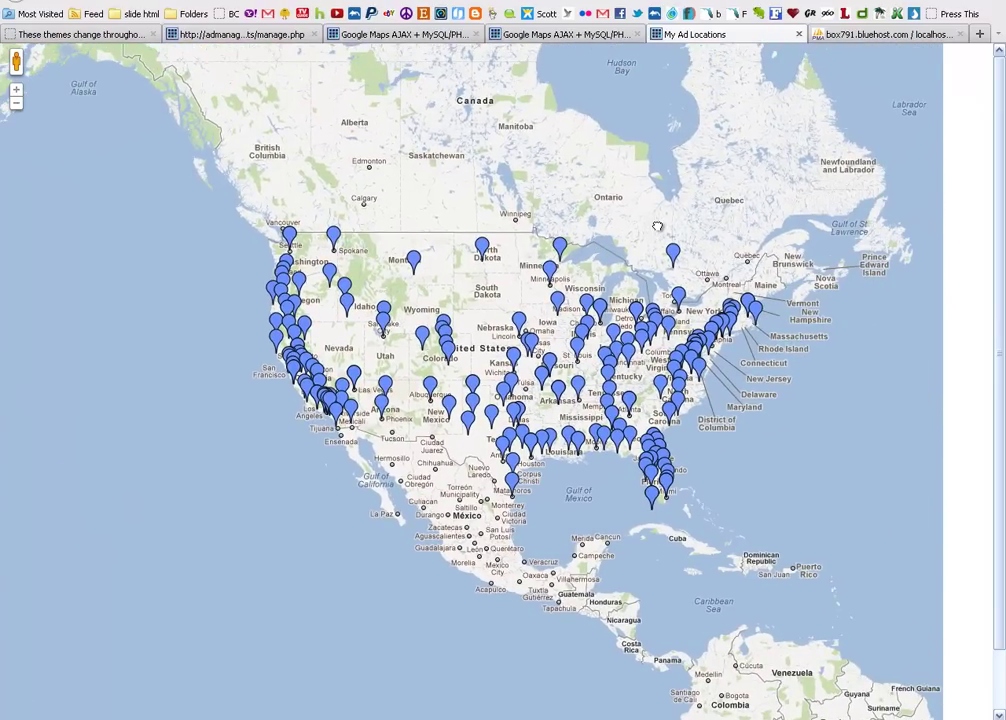
drag(512, 180, 460, 199)
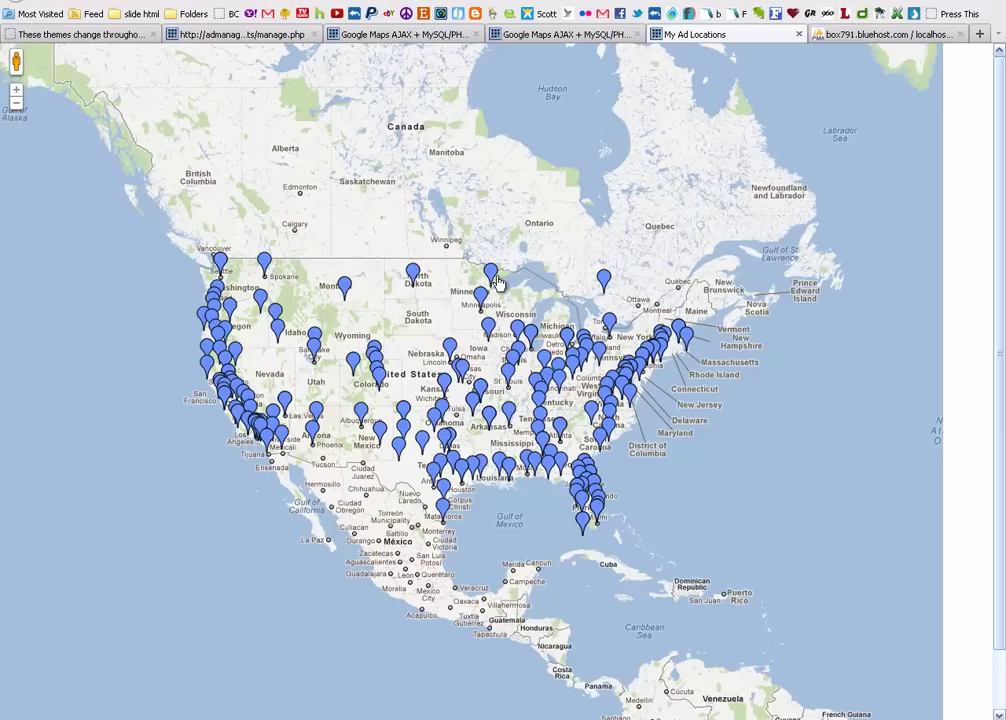
click(800, 35)
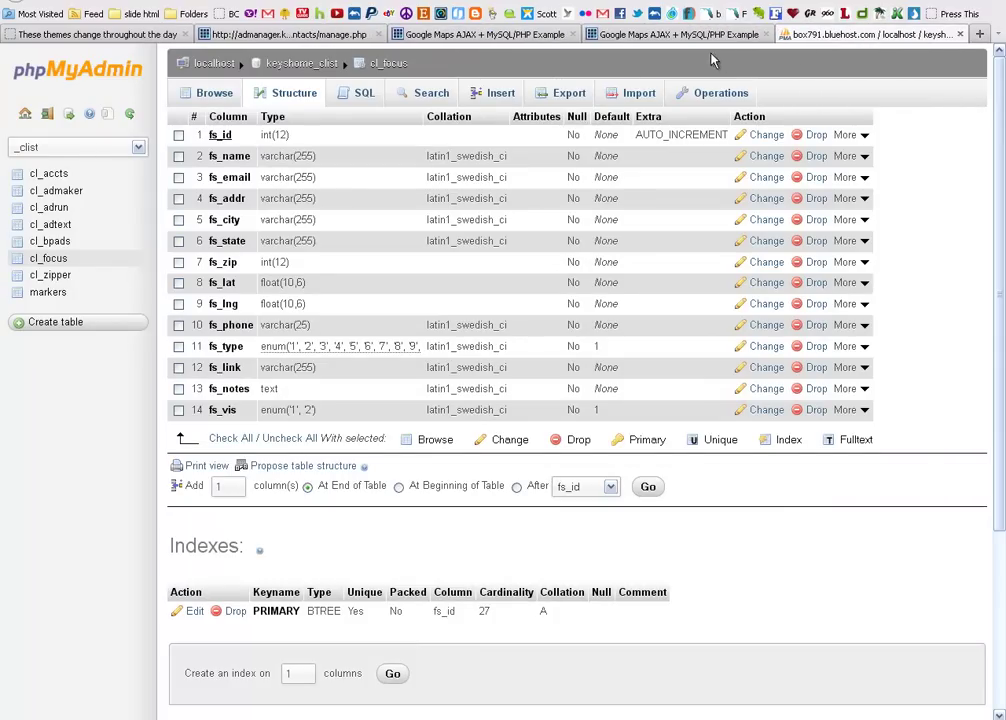
- Examine the Florida markers on the full US contacts map, then close the map and return to the contacts list
click(652, 37)
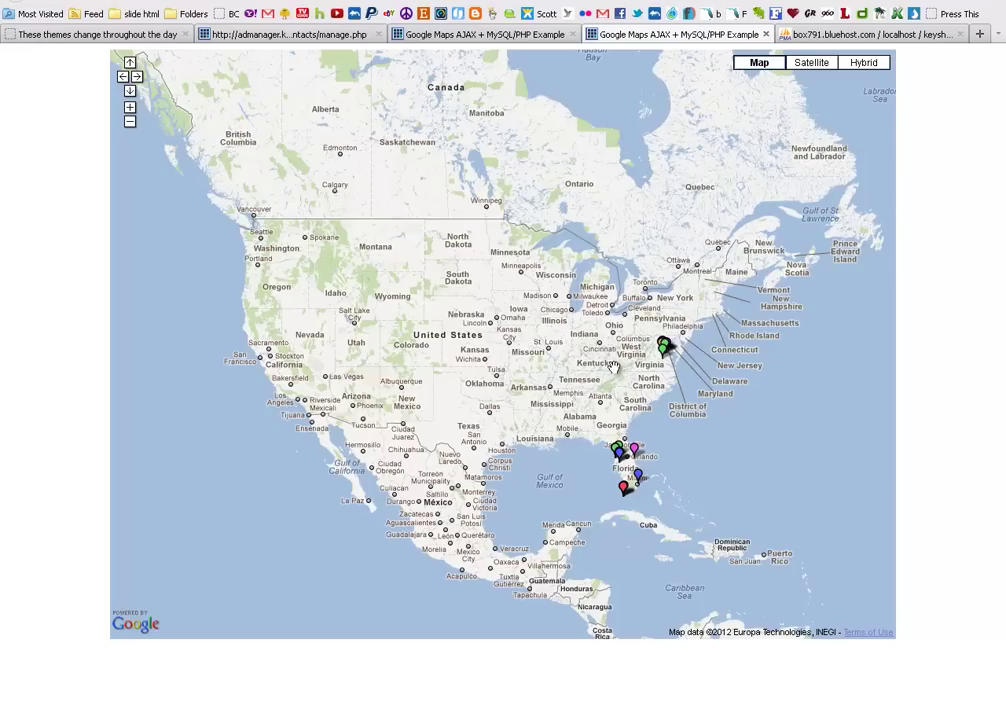
drag(613, 366, 460, 290)
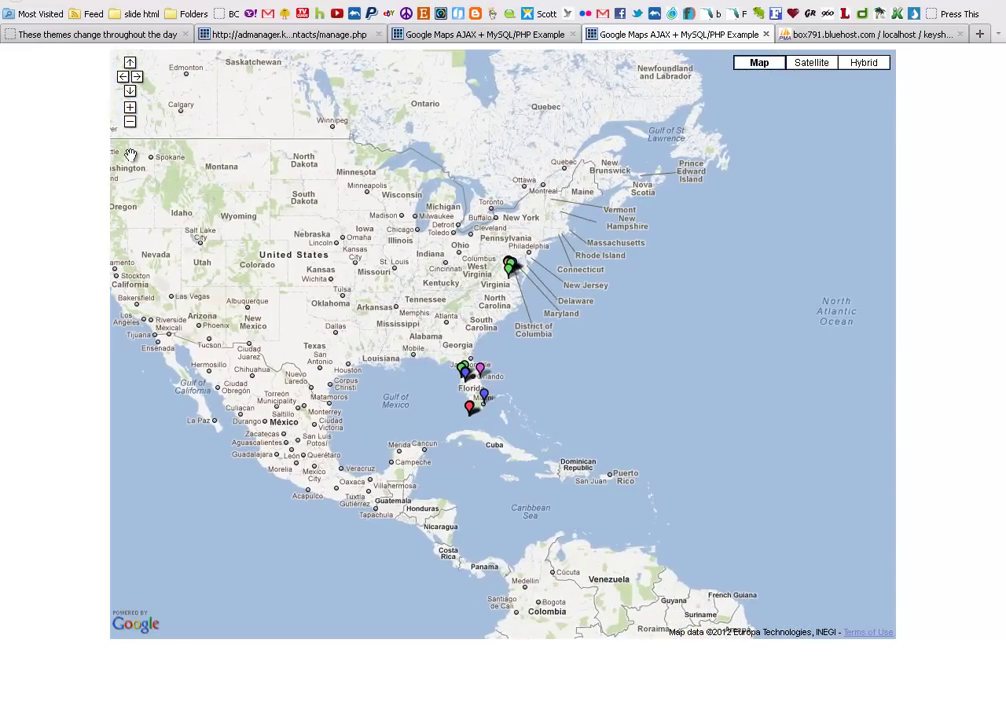
click(130, 110)
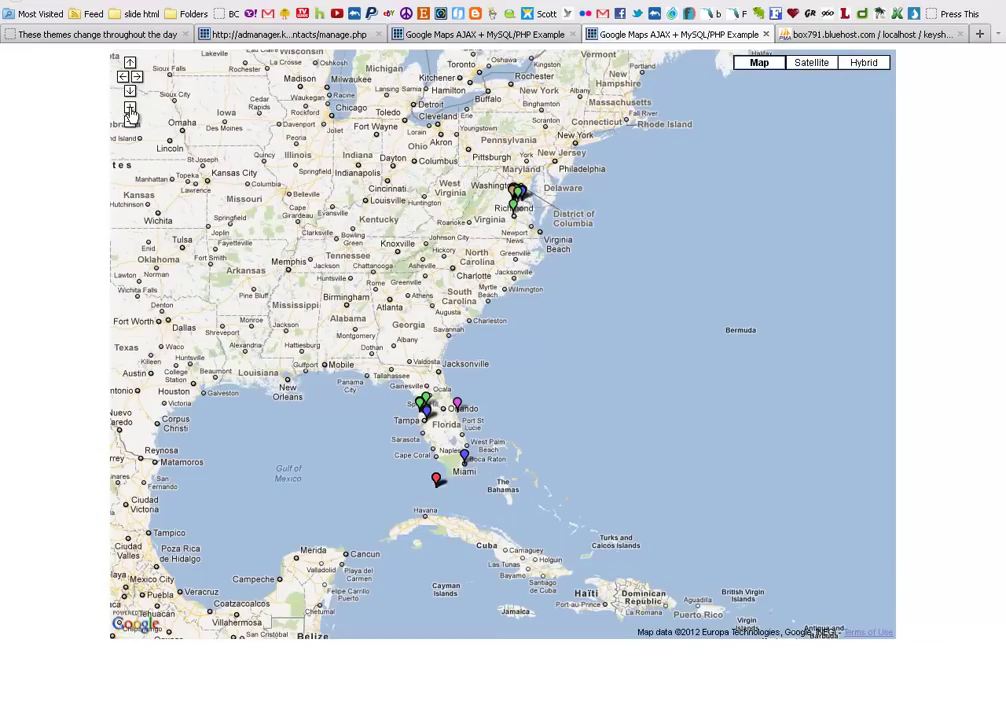
click(130, 110)
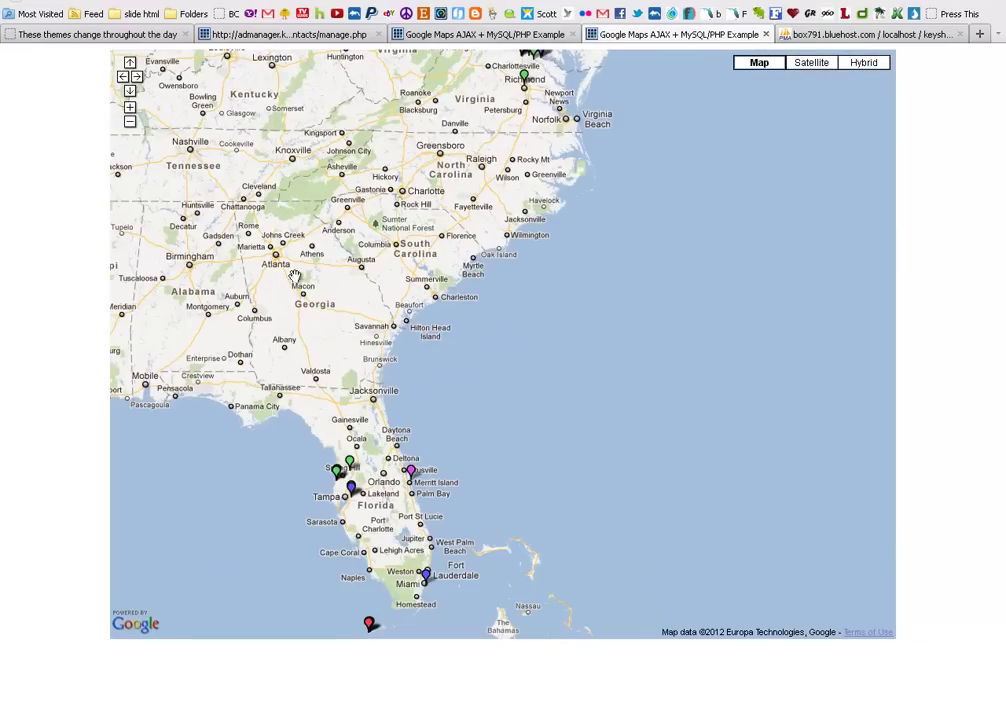
drag(338, 376, 486, 216)
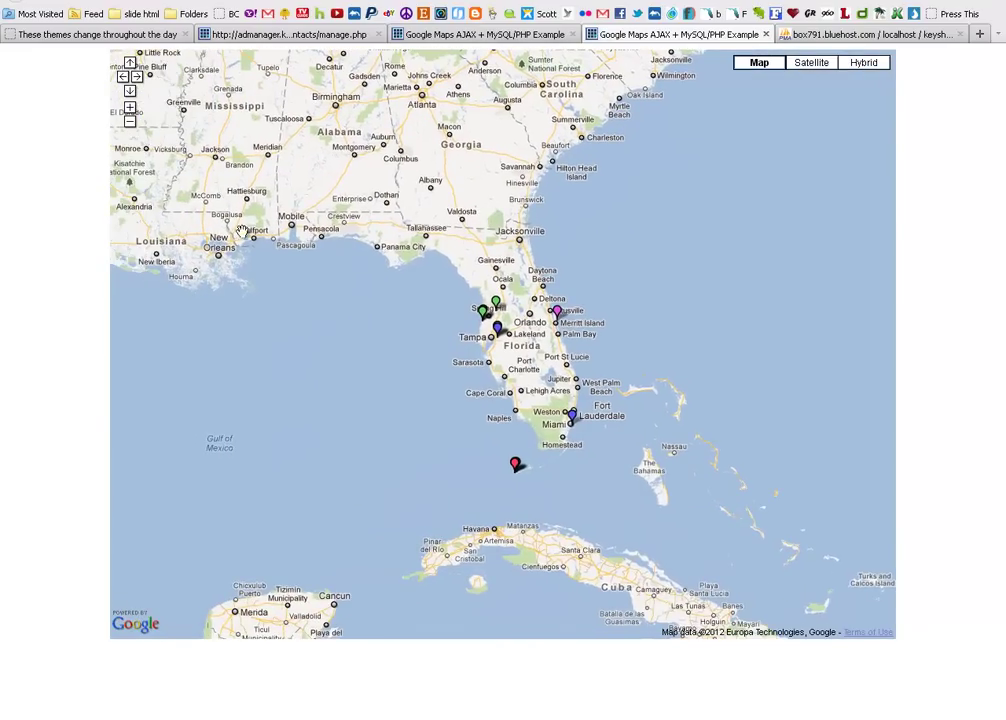
click(130, 108)
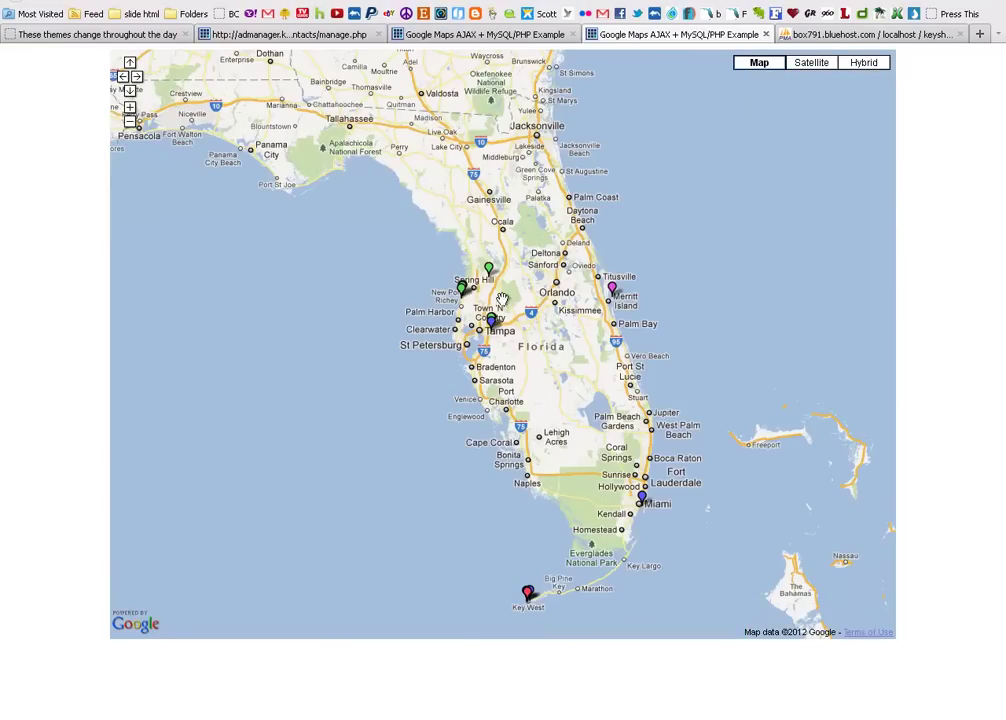
mouse_move(535, 353)
mouse_down()
mouse_move(528, 318)
mouse_move(526, 342)
mouse_up()
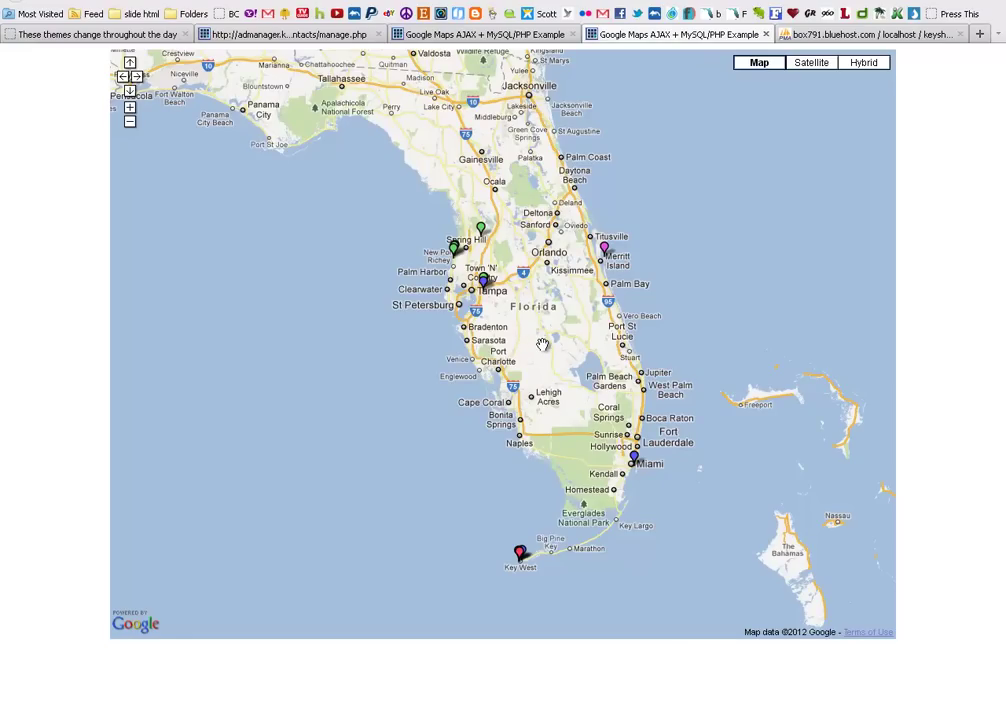
drag(542, 346, 542, 343)
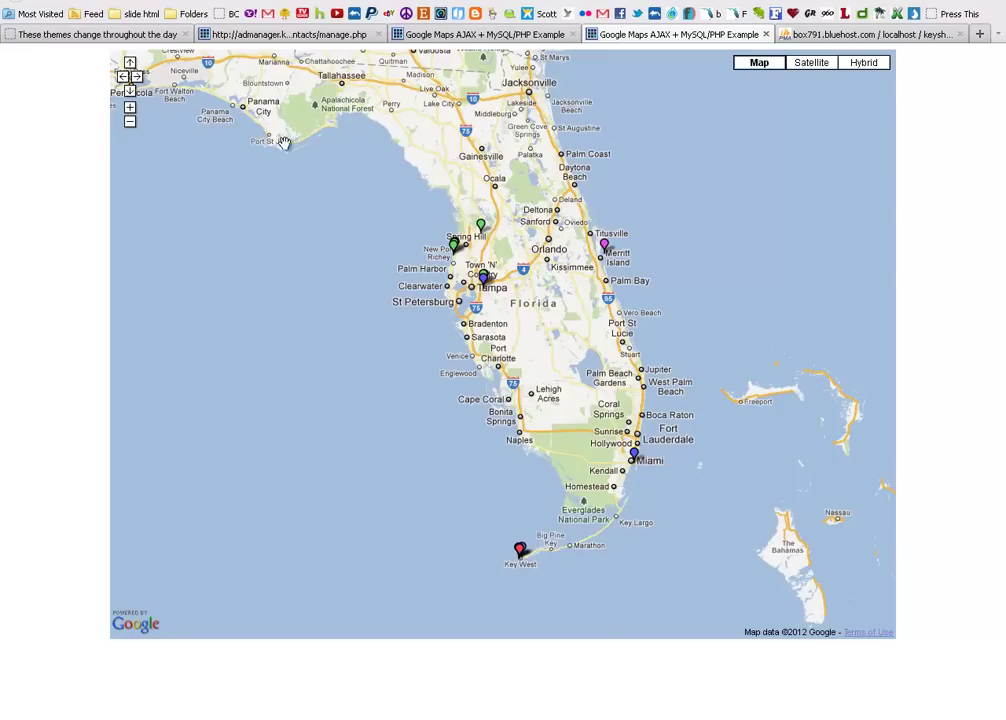
drag(380, 164, 494, 289)
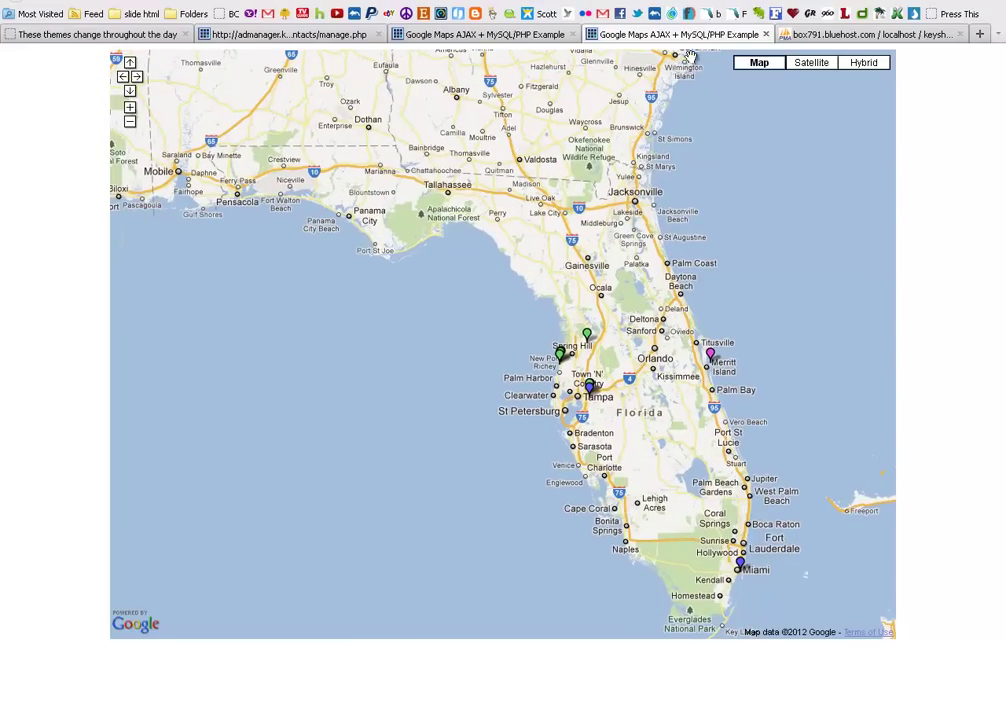
click(767, 35)
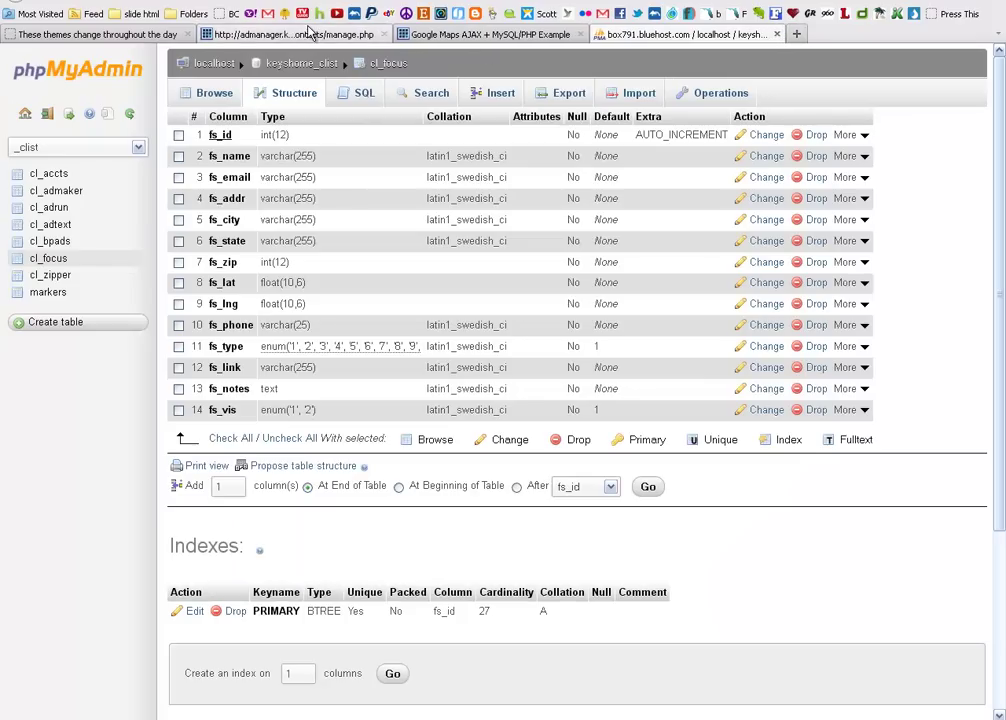
click(229, 35)
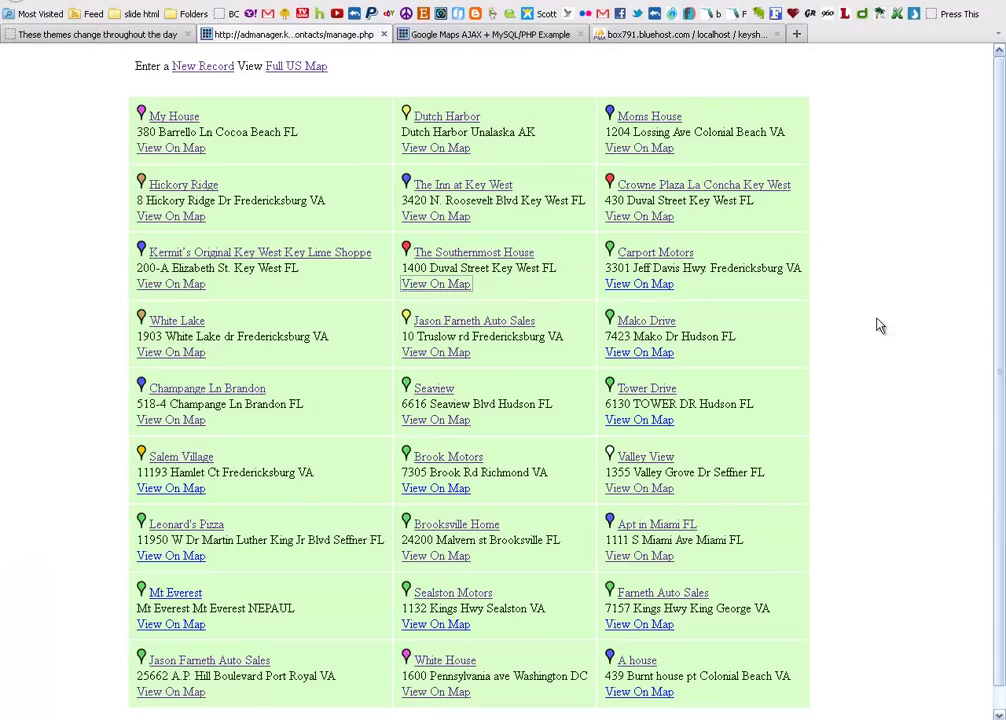
- Clear the latitude in the White House contact record and update the record to reset its map pin
scroll(992, 295, down, 1)
scroll(997, 280, up, 1)
click(448, 663)
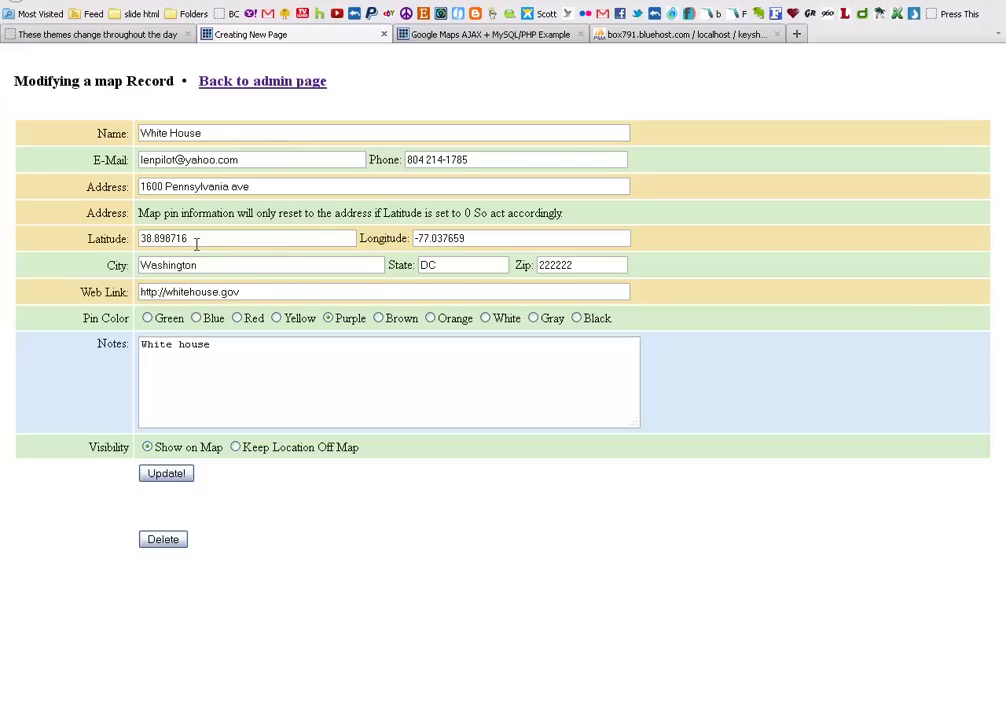
drag(196, 238, 128, 238)
key(BackSpace)
click(168, 474)
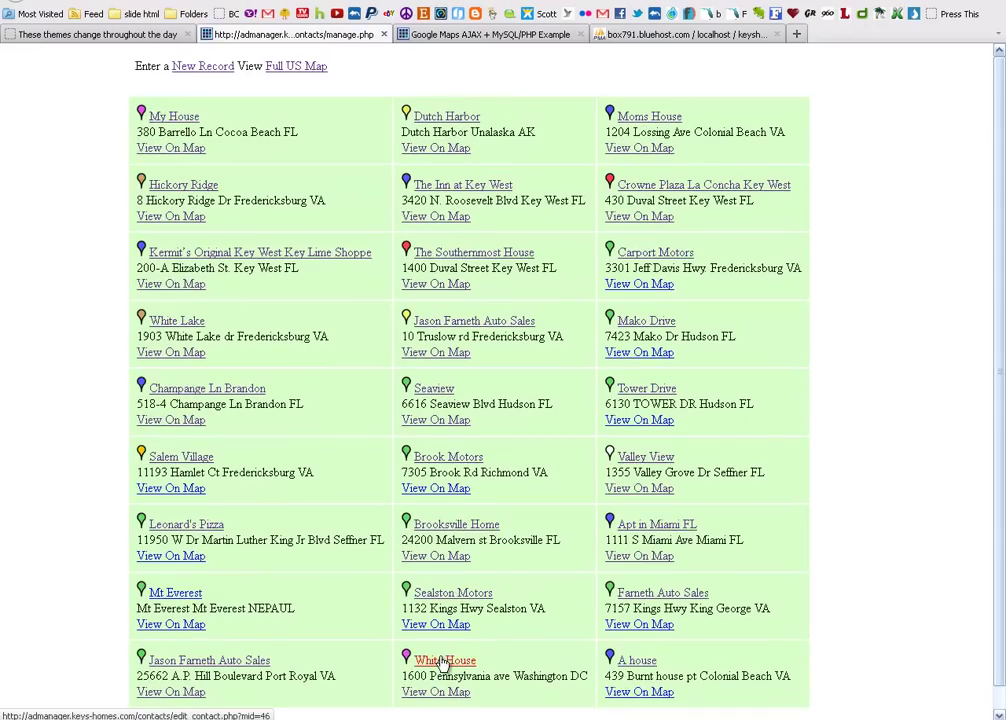
- Review the White House and Dutch Harbor contact records, returning to the contacts list after each
click(443, 662)
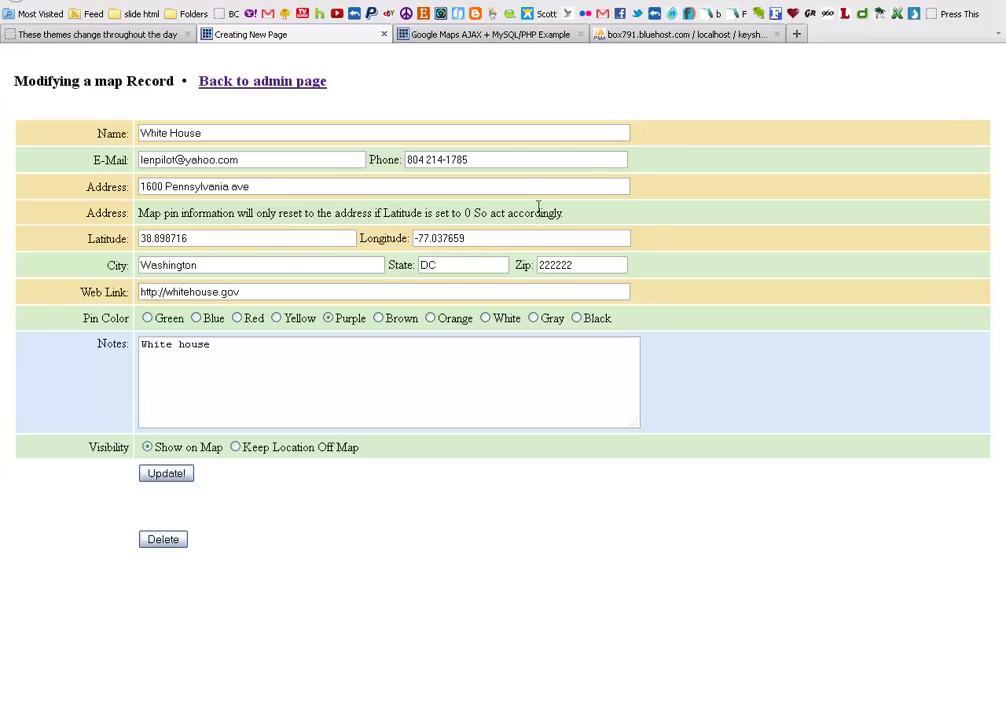
click(266, 84)
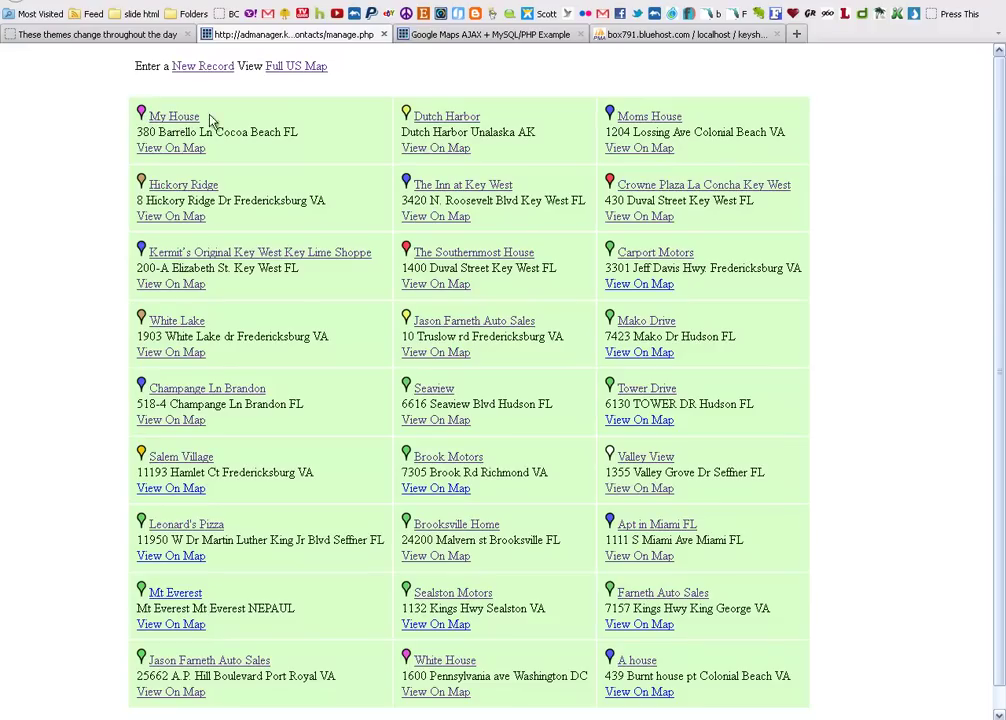
click(450, 117)
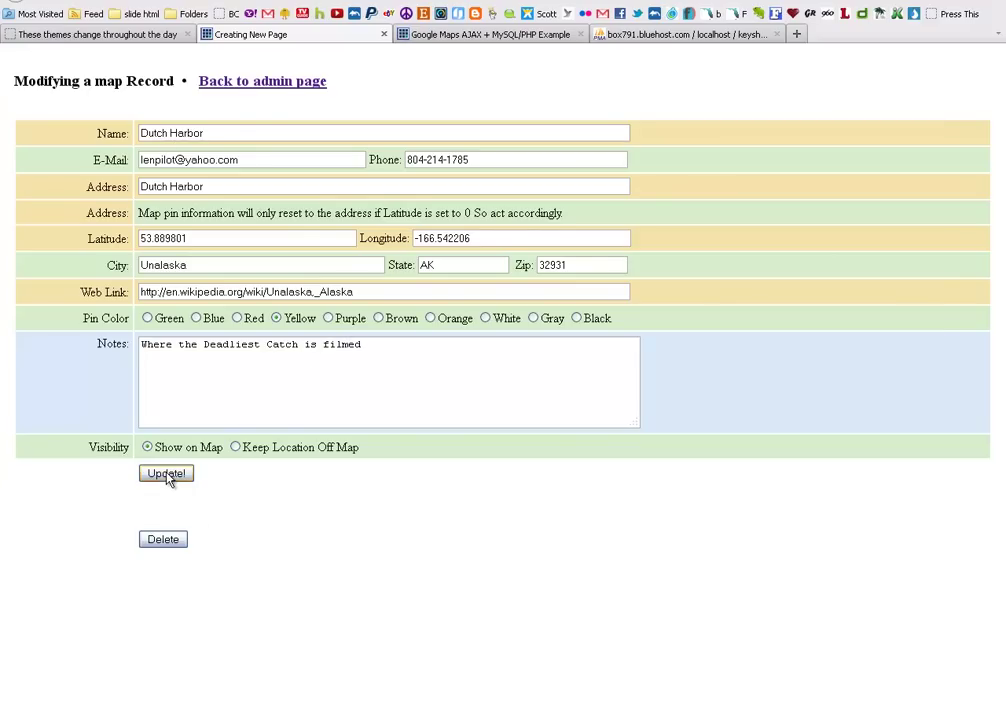
click(269, 84)
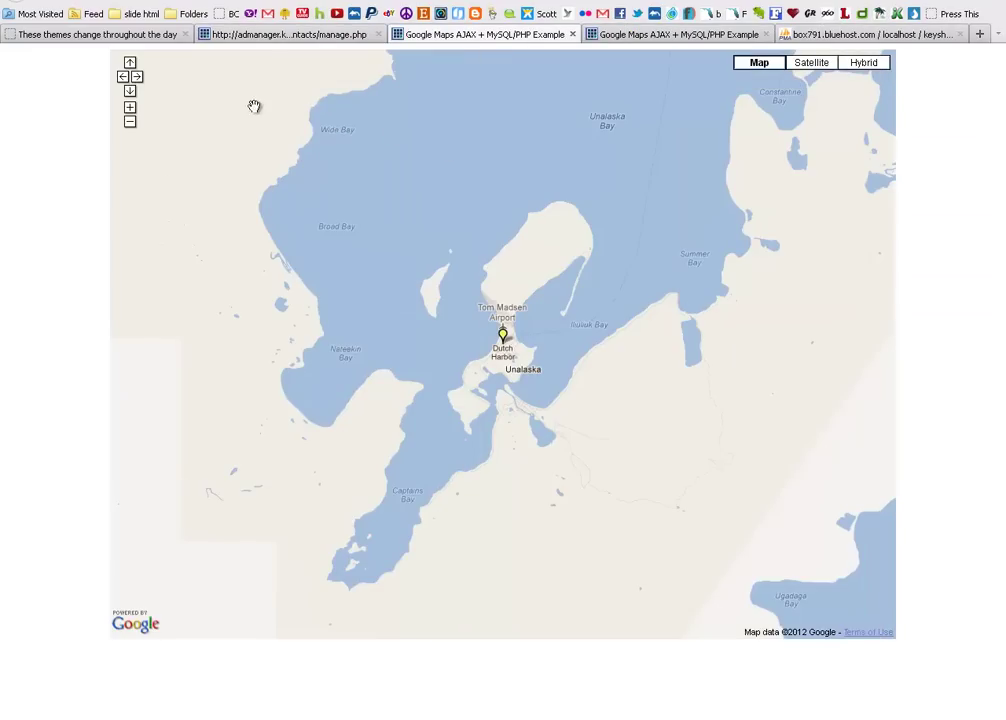
- Examine the Dutch Harbor contact's street map out to Alaska and the Bering Sea, then closer around Unalaska
click(130, 123)
click(130, 123)
click(130, 123)
click(130, 123)
click(130, 123)
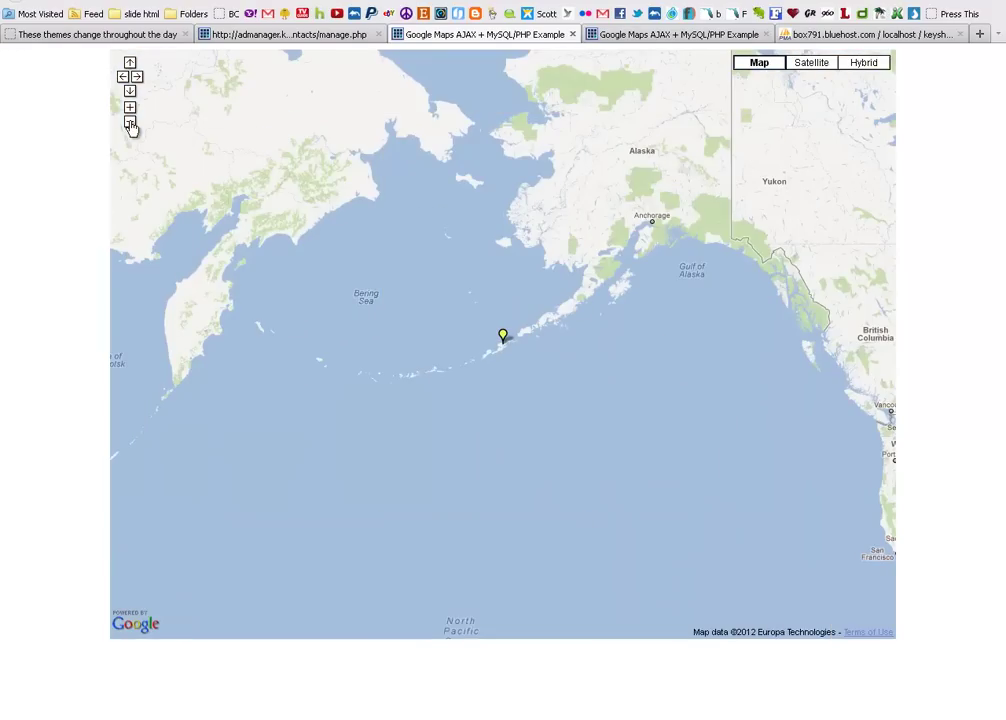
click(130, 108)
click(130, 108)
click(130, 108)
click(130, 108)
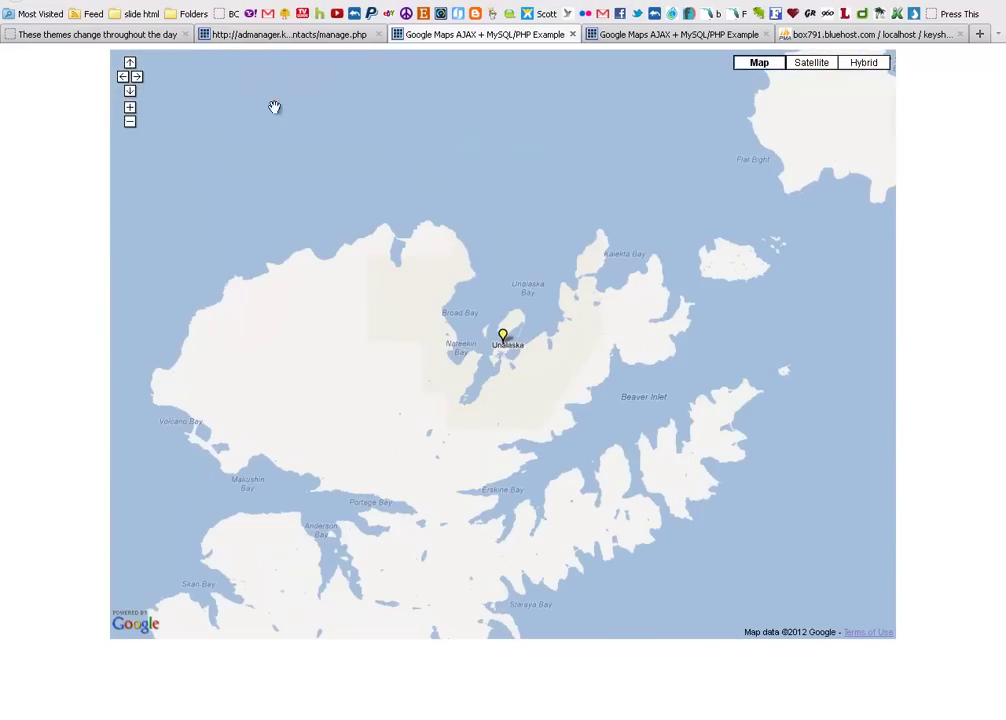
- Examine the Dutch Harbor pin in satellite view from house level out to the surrounding harbour, then return to the contacts list
click(810, 62)
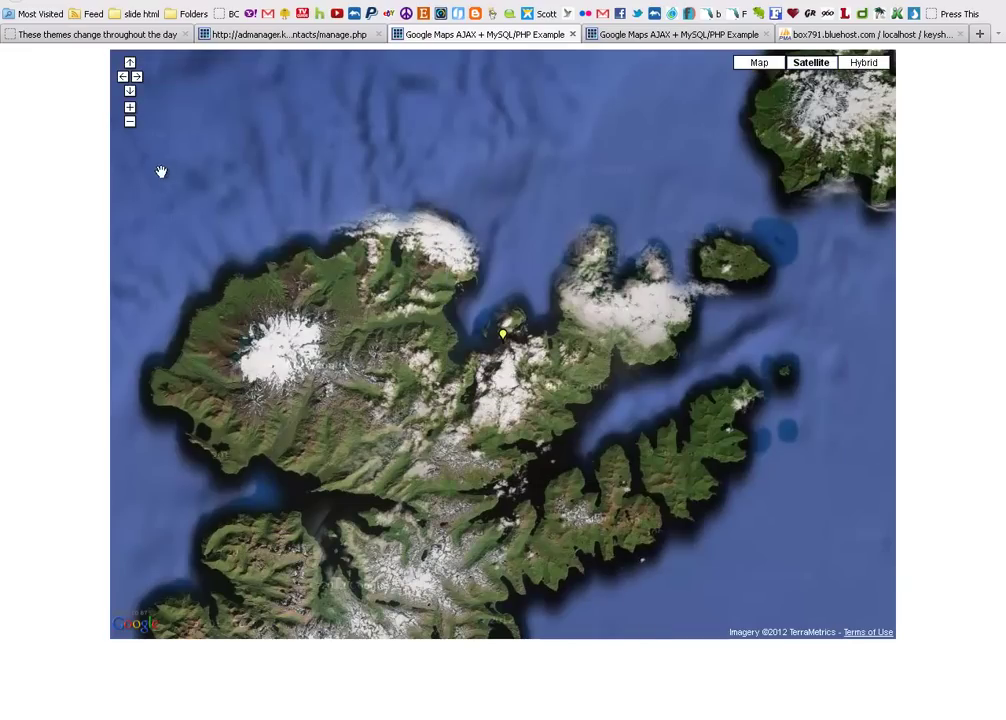
click(130, 109)
click(130, 109)
click(130, 109)
click(130, 109)
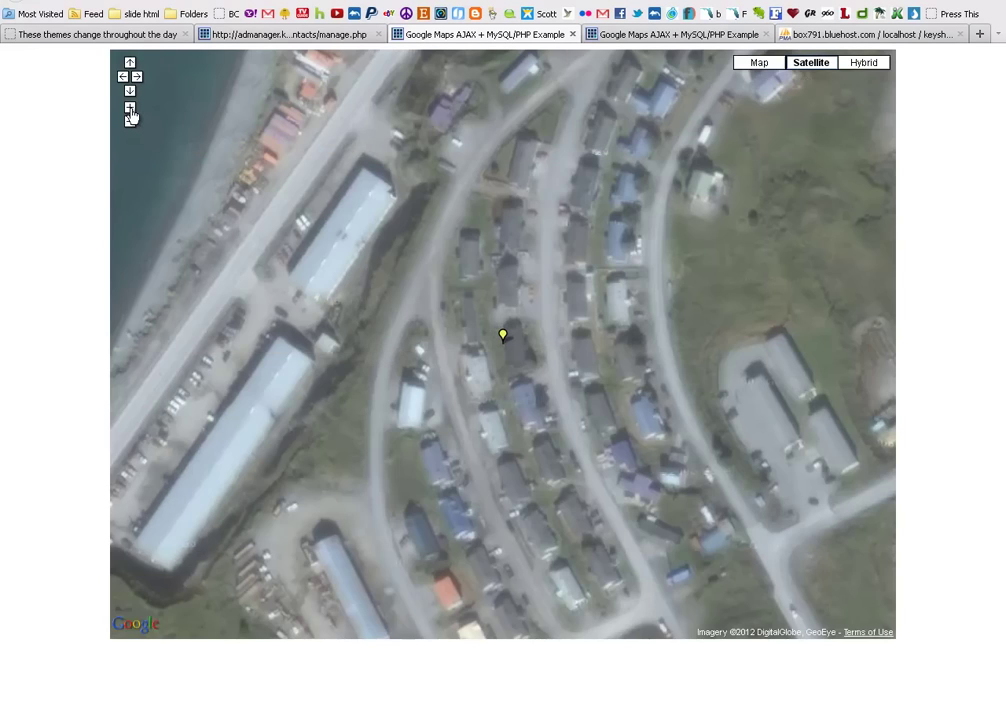
click(130, 109)
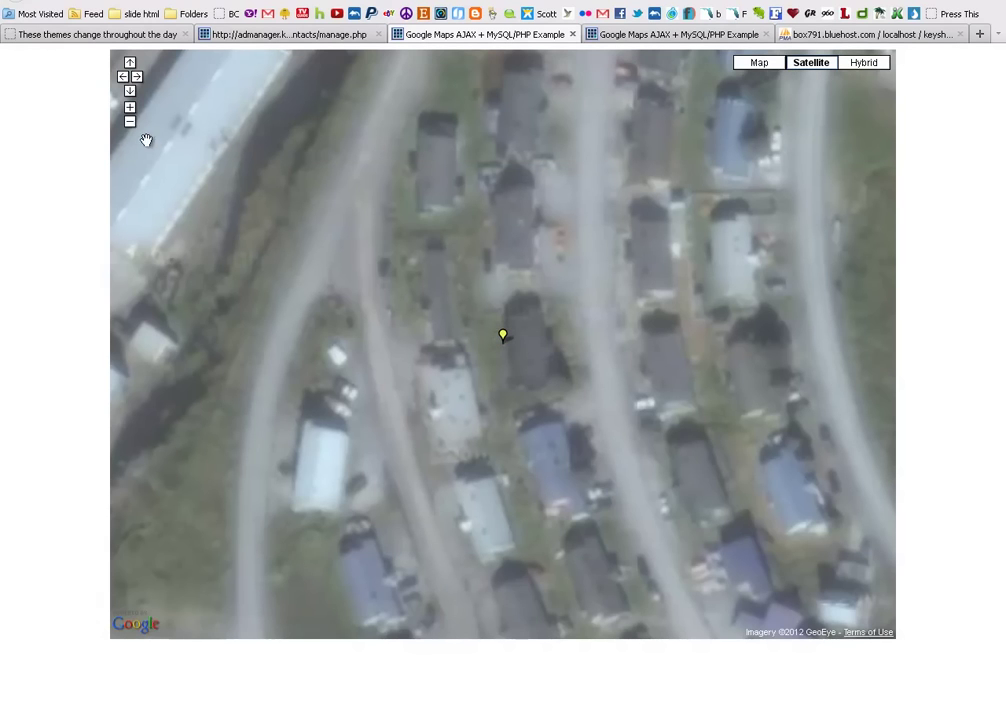
click(130, 123)
click(130, 123)
click(130, 123)
click(130, 123)
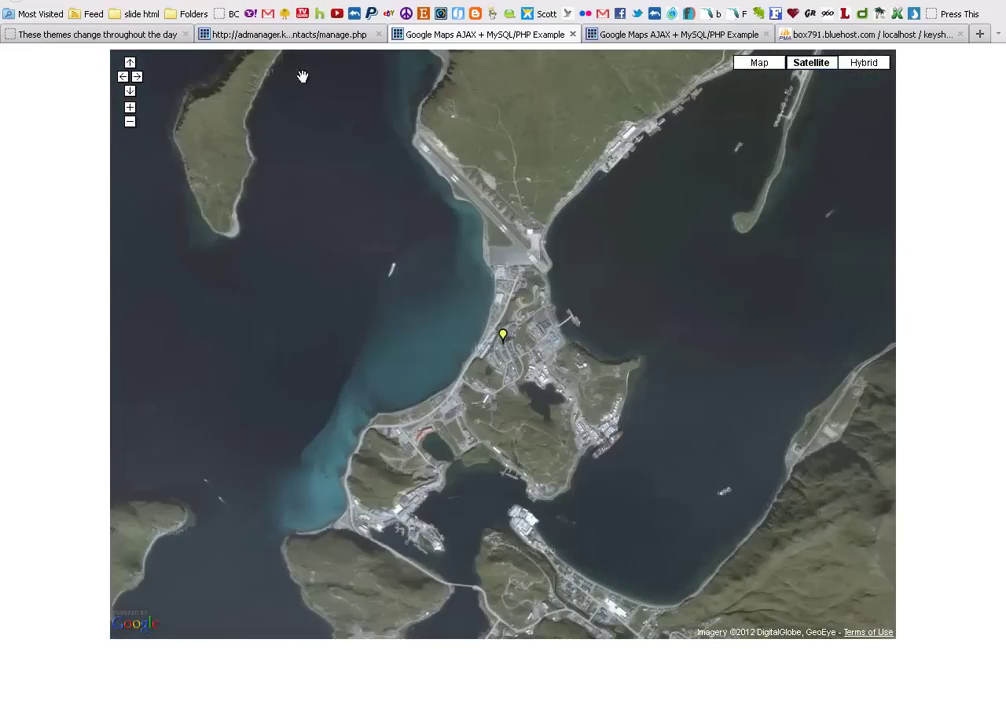
click(766, 35)
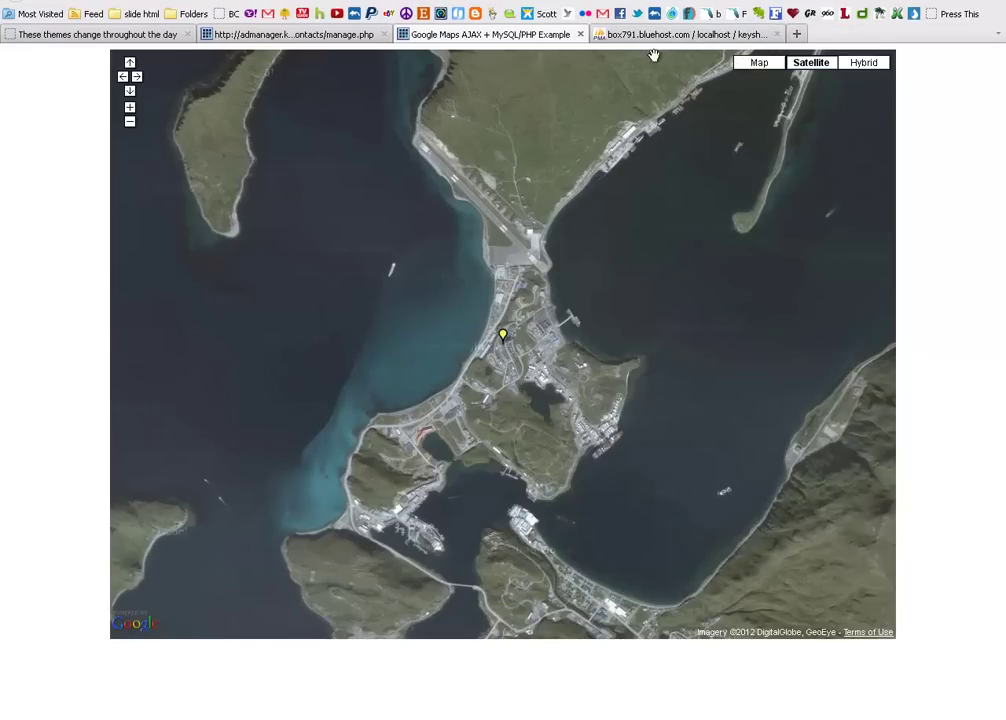
click(350, 36)
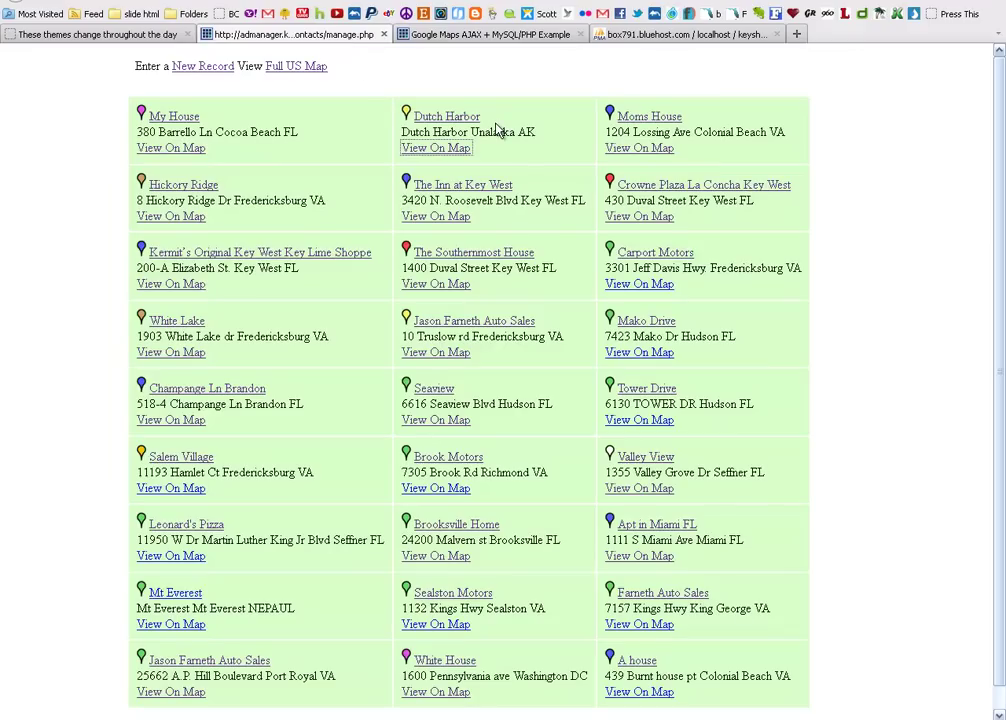
- Open the full US contacts map, view the My House marker's details and the Florida markers, and close the map
click(303, 67)
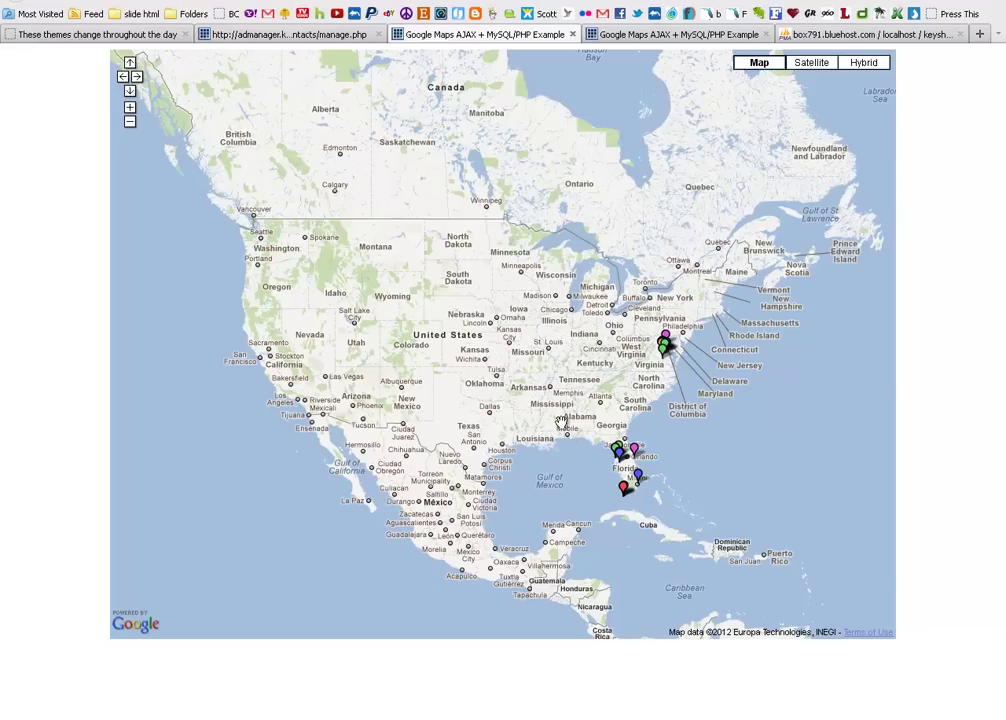
click(634, 450)
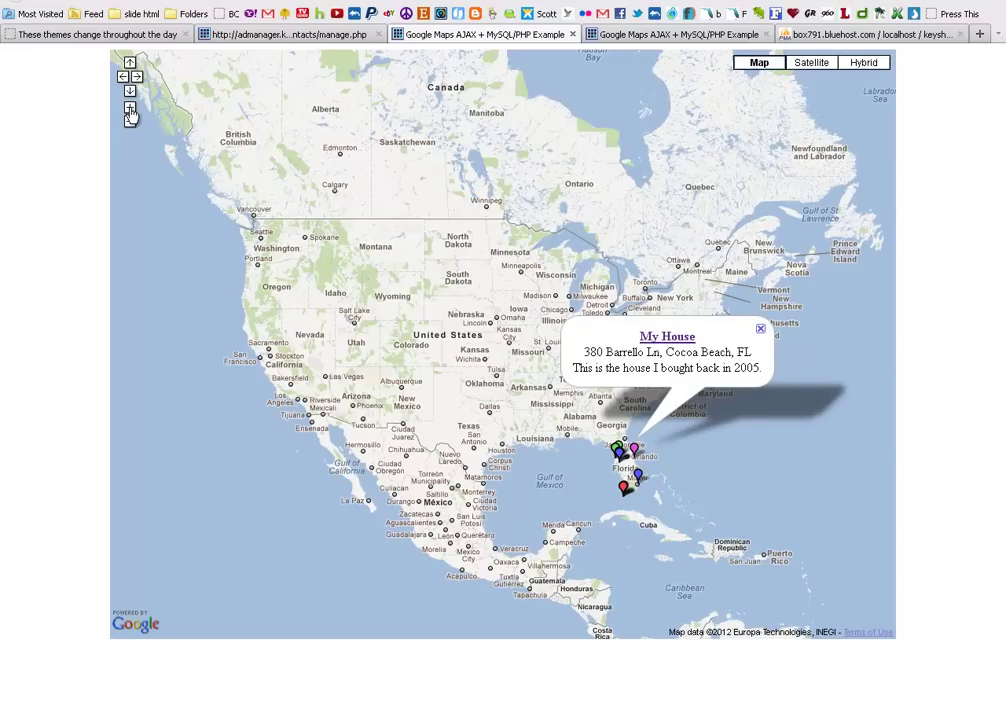
click(130, 109)
click(130, 109)
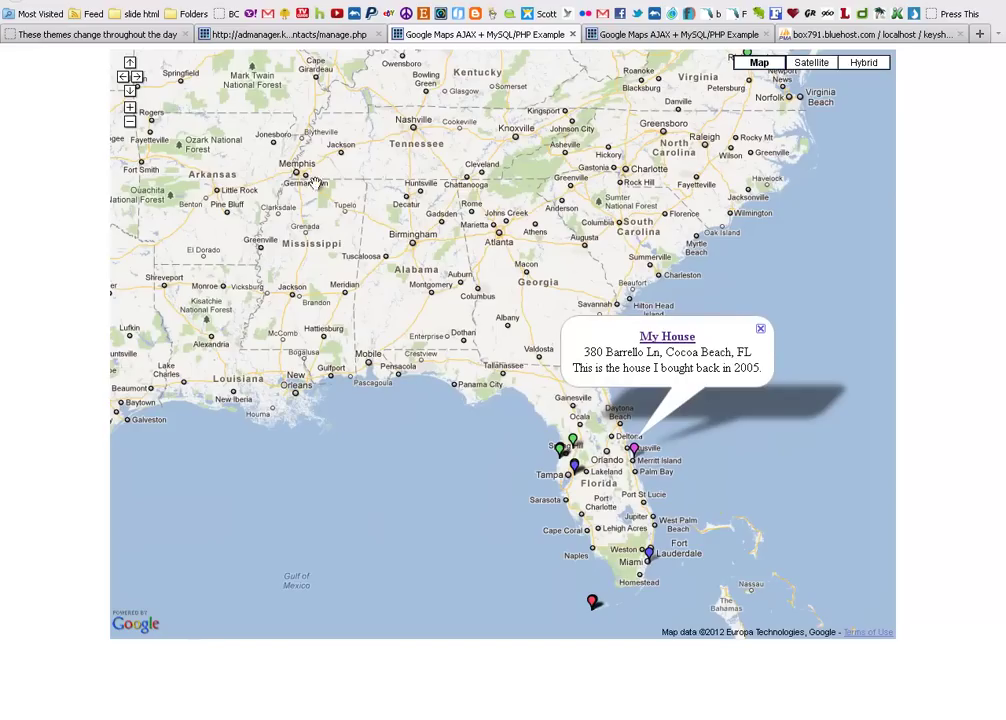
click(760, 330)
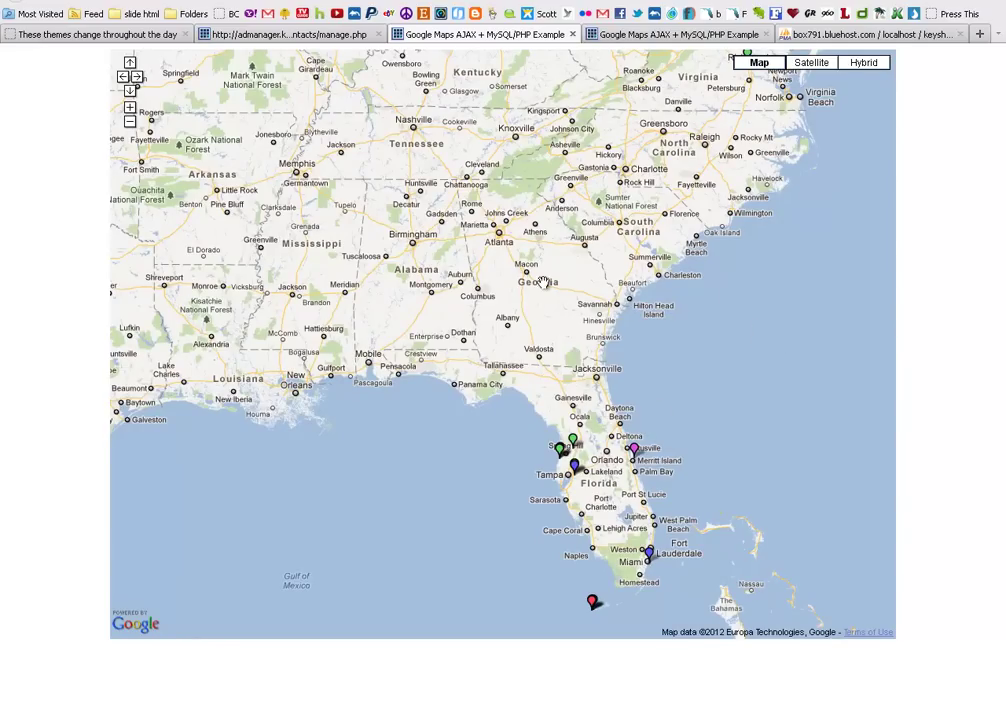
click(572, 34)
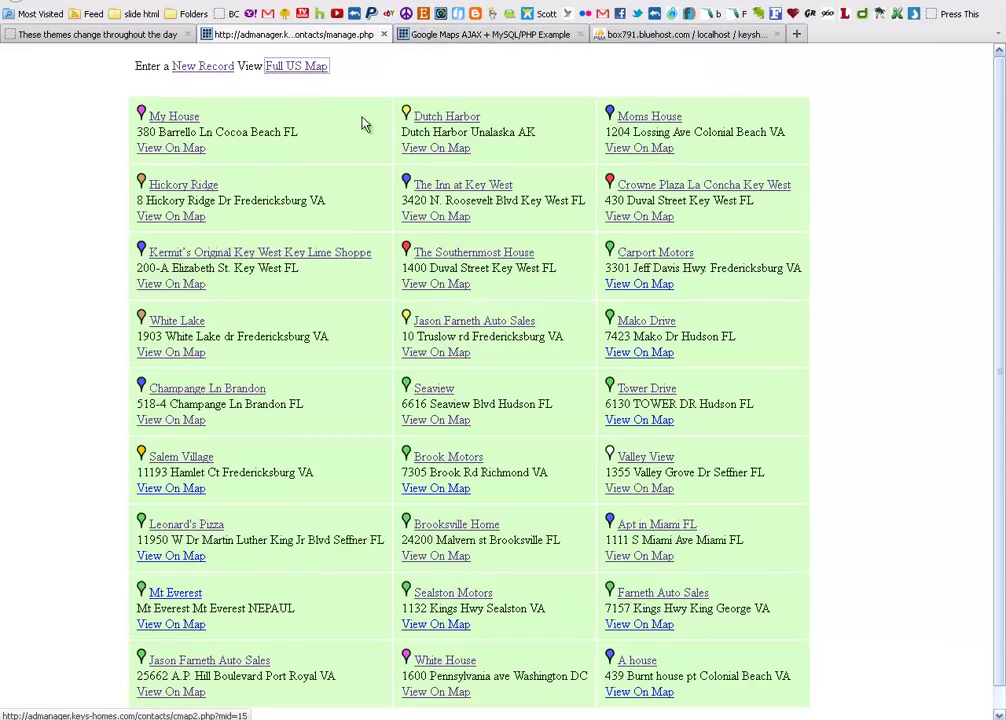
- View the My House contact on its own map, show the pin's details, and return to the contacts list
click(179, 149)
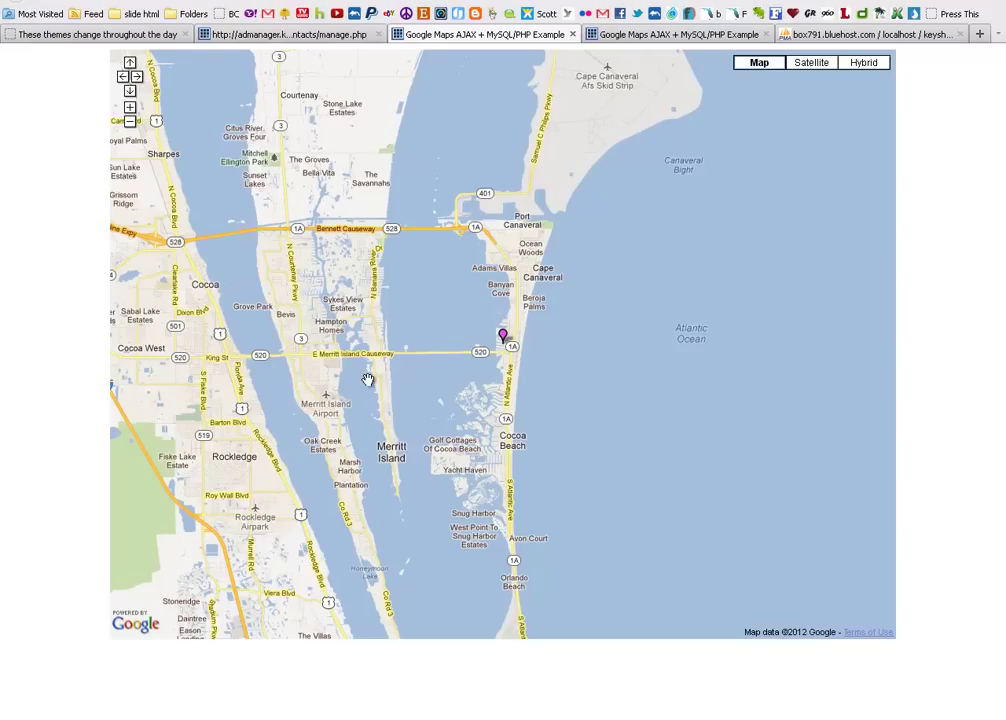
click(503, 336)
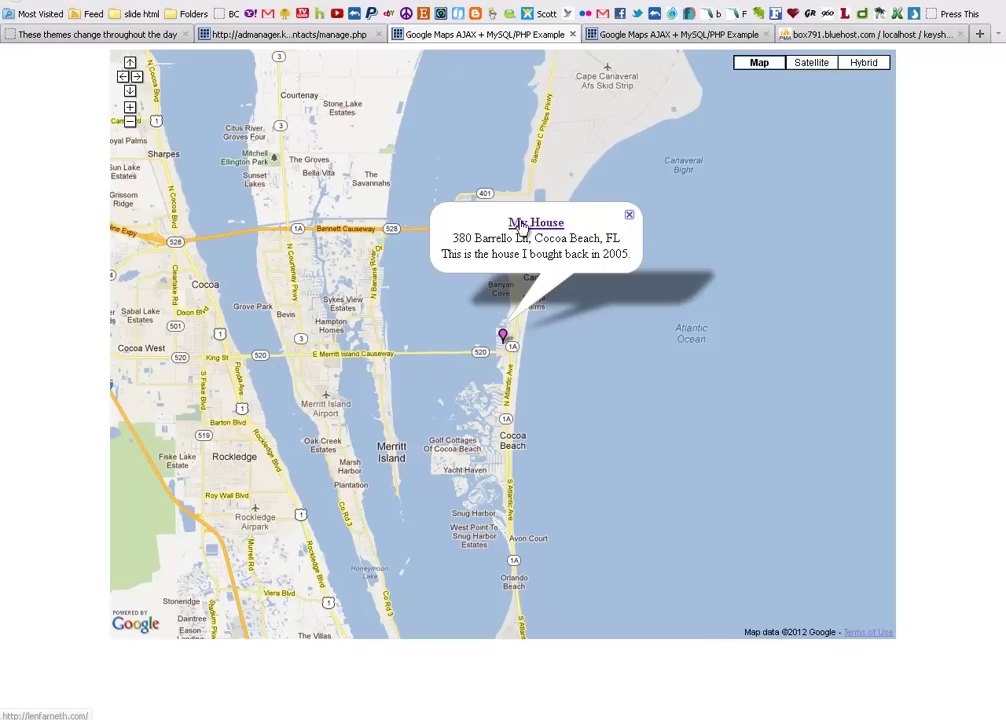
click(316, 36)
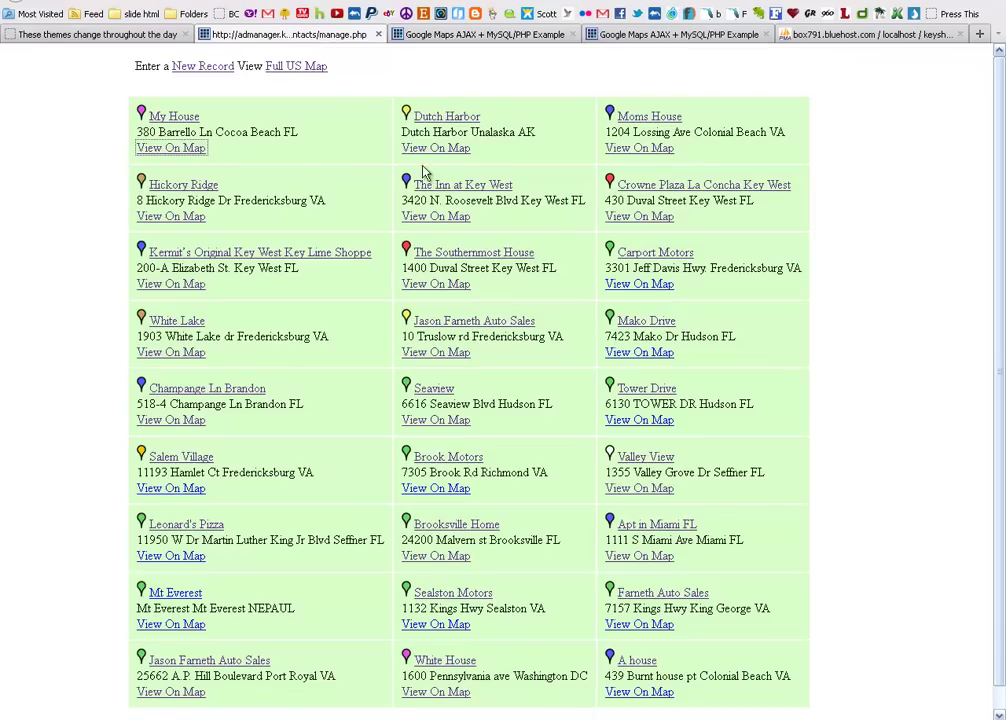
- Compare the My House and Dutch Harbor contact records, opening each in turn and going back to the contacts list
click(180, 118)
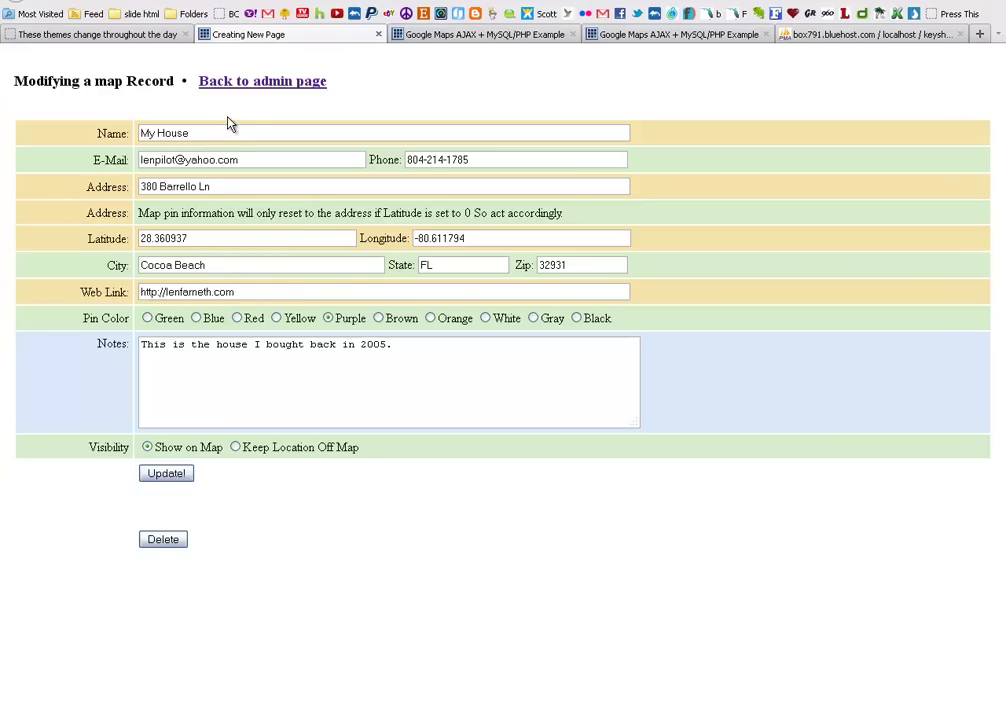
click(18, 3)
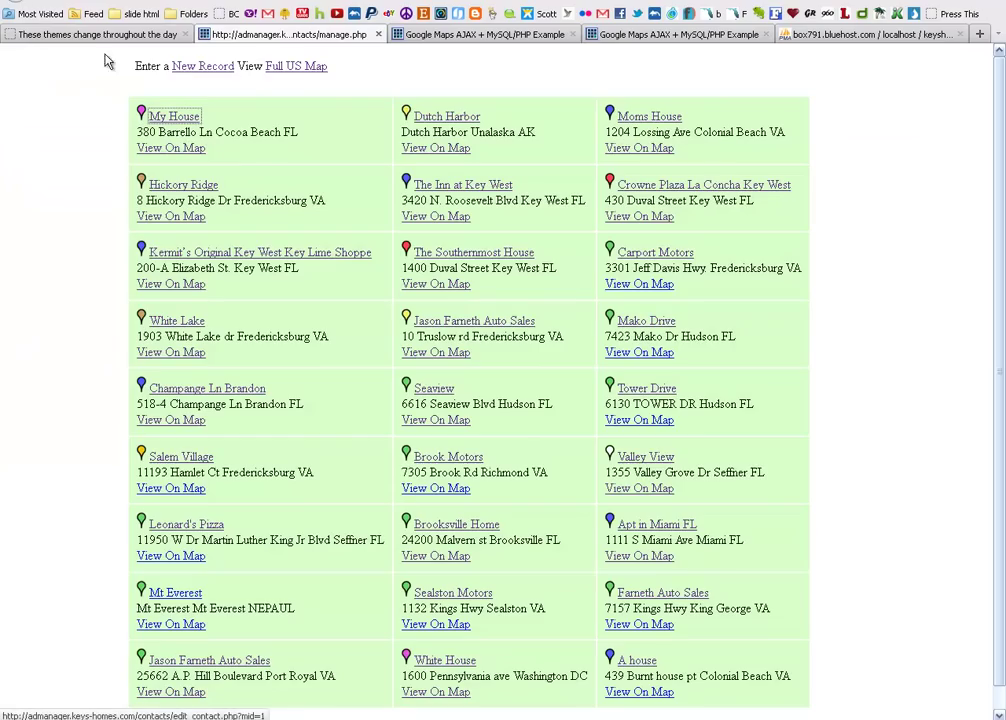
click(453, 118)
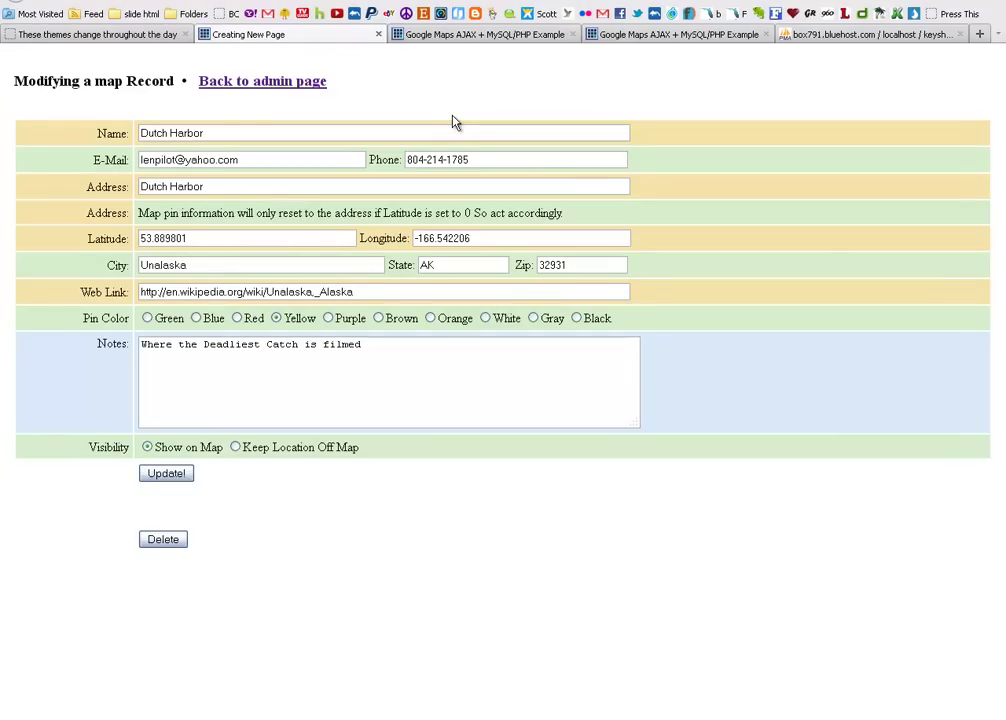
click(17, 3)
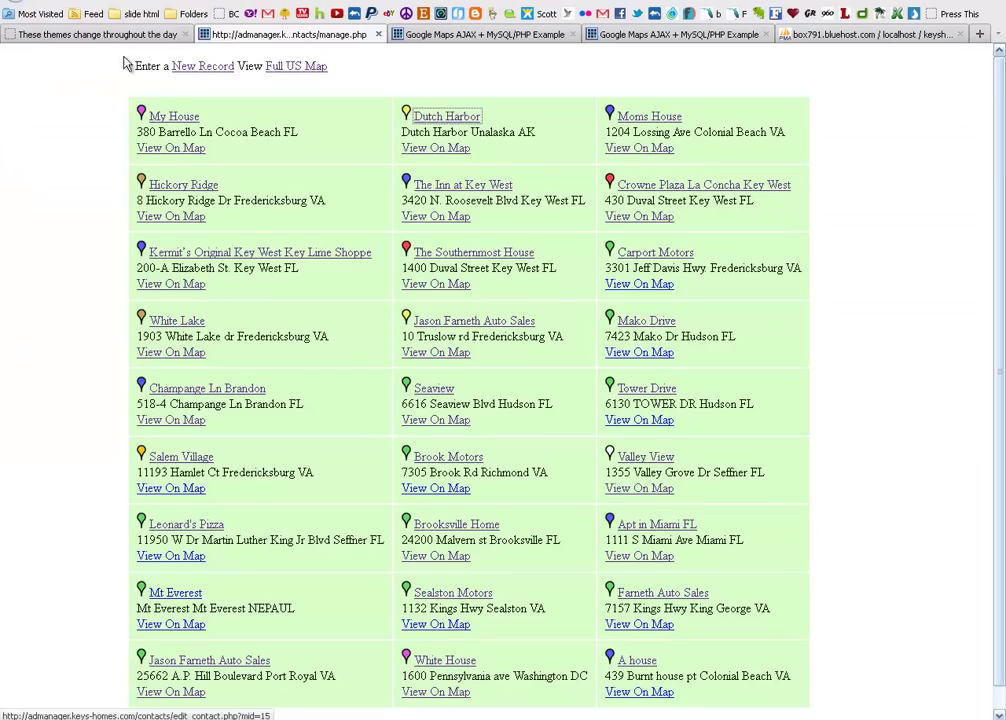
click(175, 120)
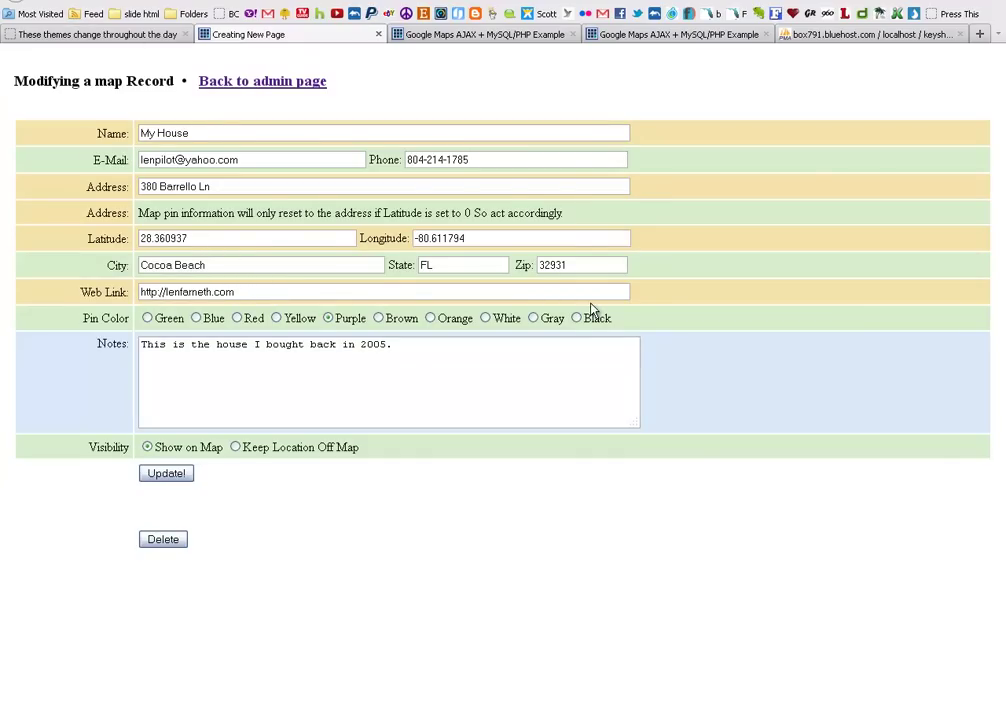
click(12, 1)
click(435, 115)
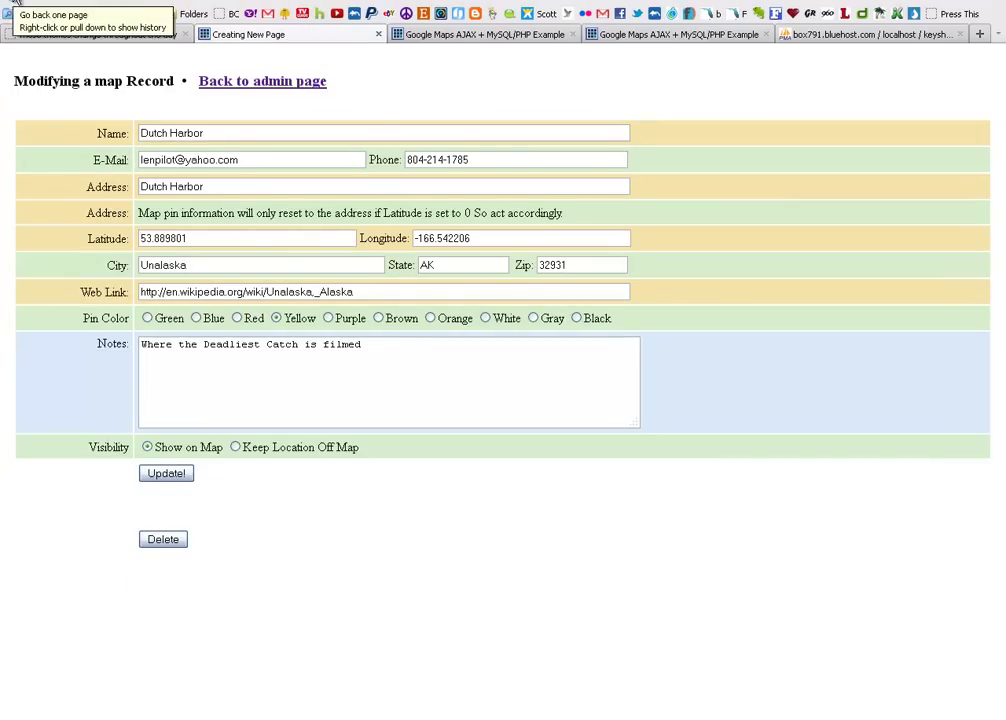
click(12, 1)
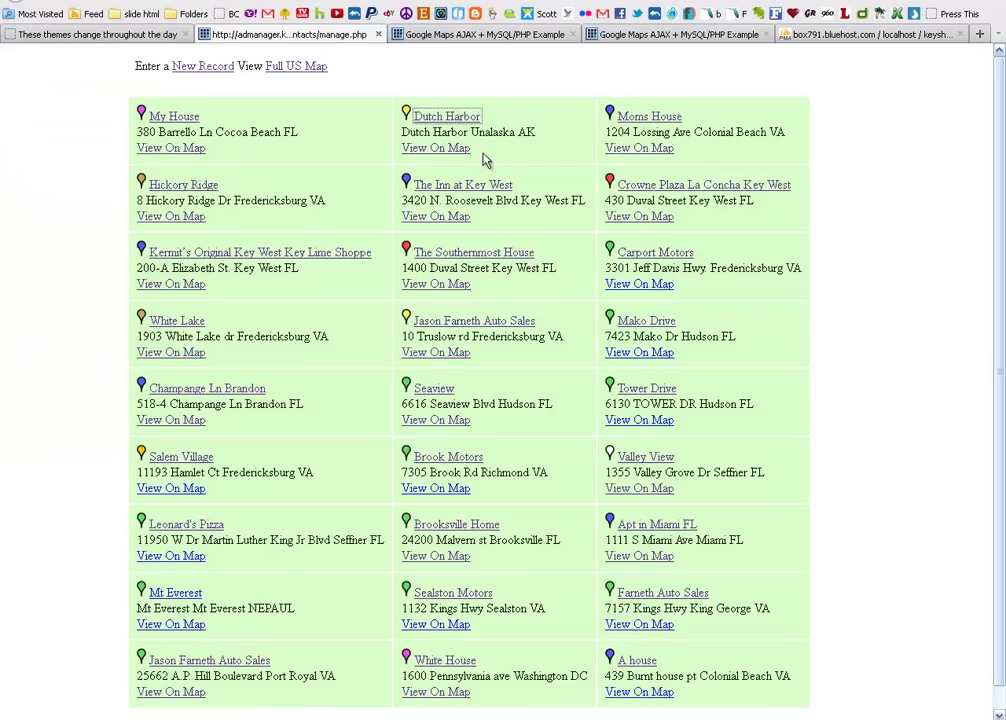
- Return to the My House map, dismiss the pin's details, and examine the house up close in satellite view
click(529, 37)
click(629, 215)
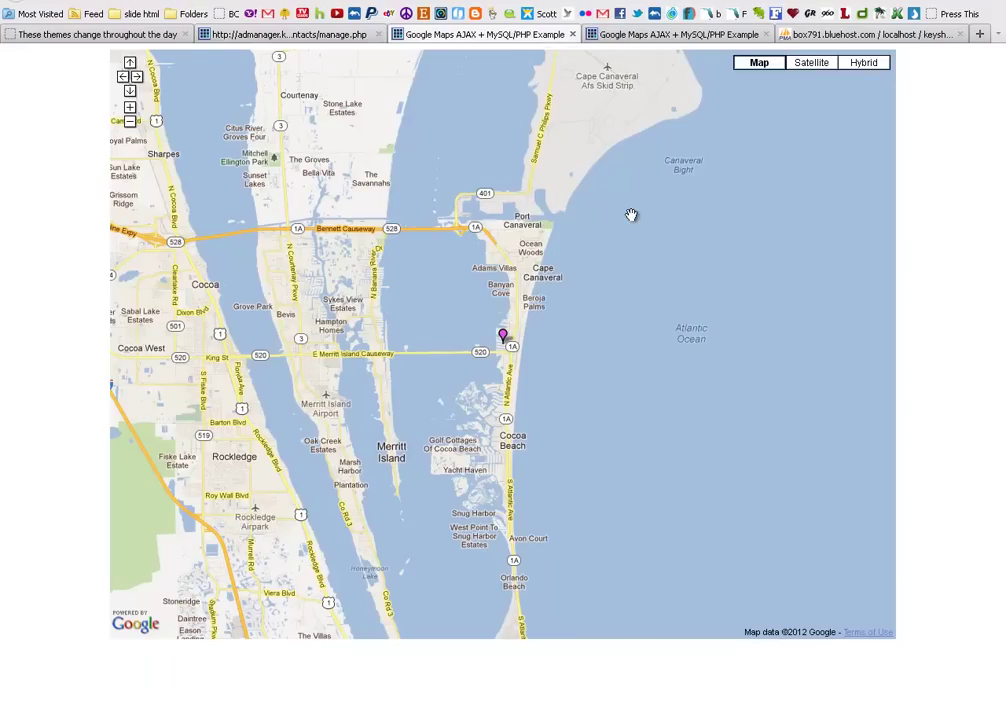
click(813, 63)
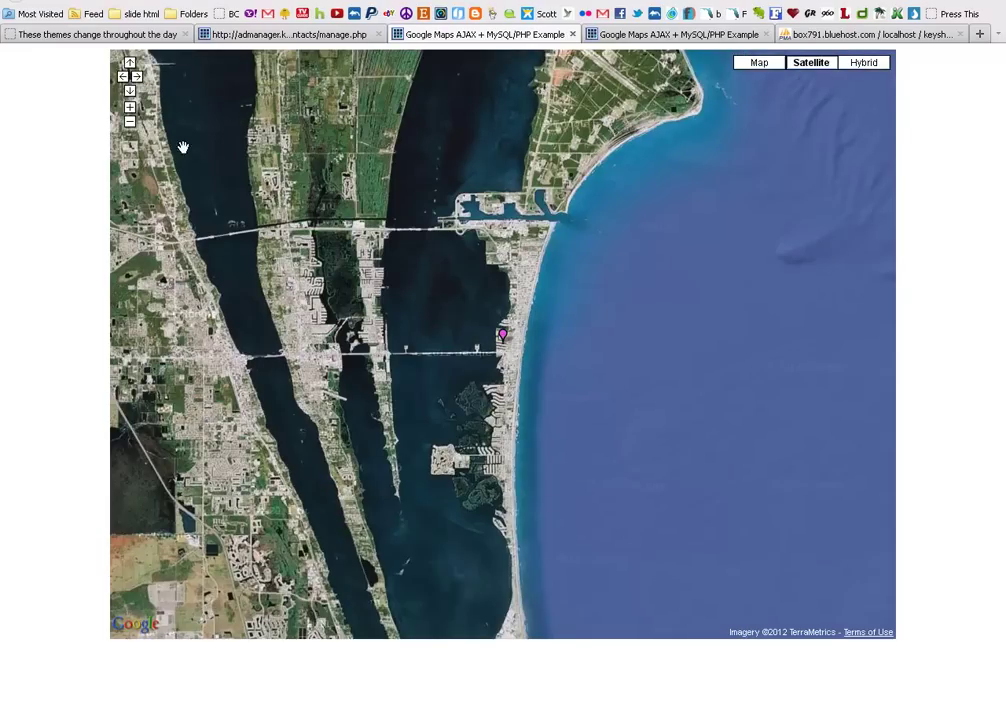
click(130, 107)
click(130, 108)
click(130, 108)
click(130, 108)
click(130, 108)
click(130, 108)
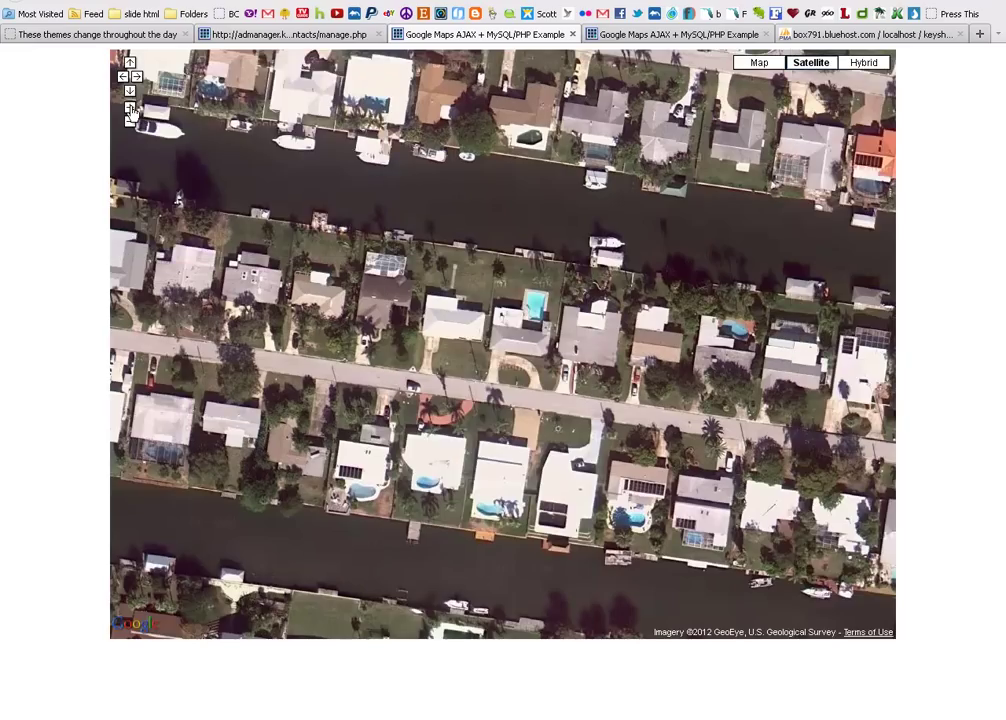
click(130, 108)
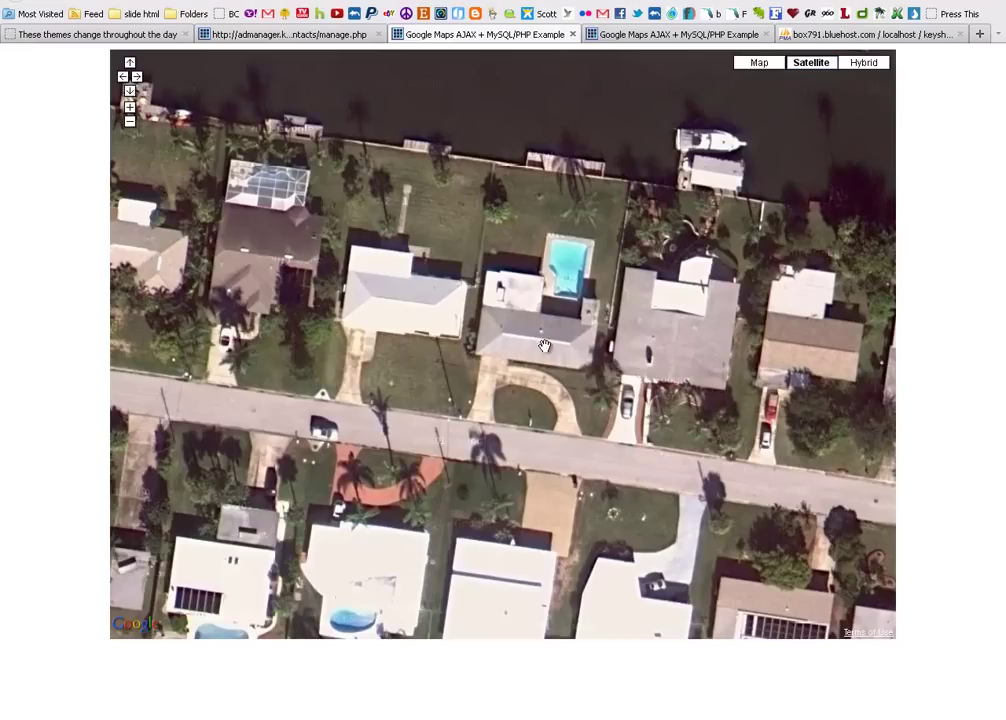
click(760, 63)
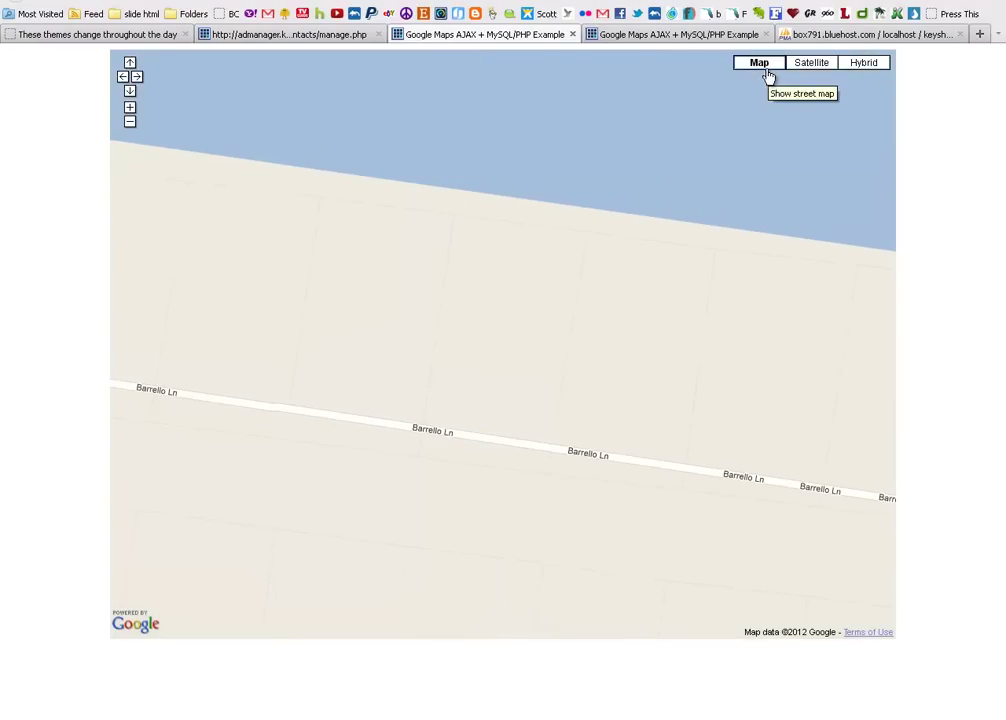
click(130, 122)
click(130, 122)
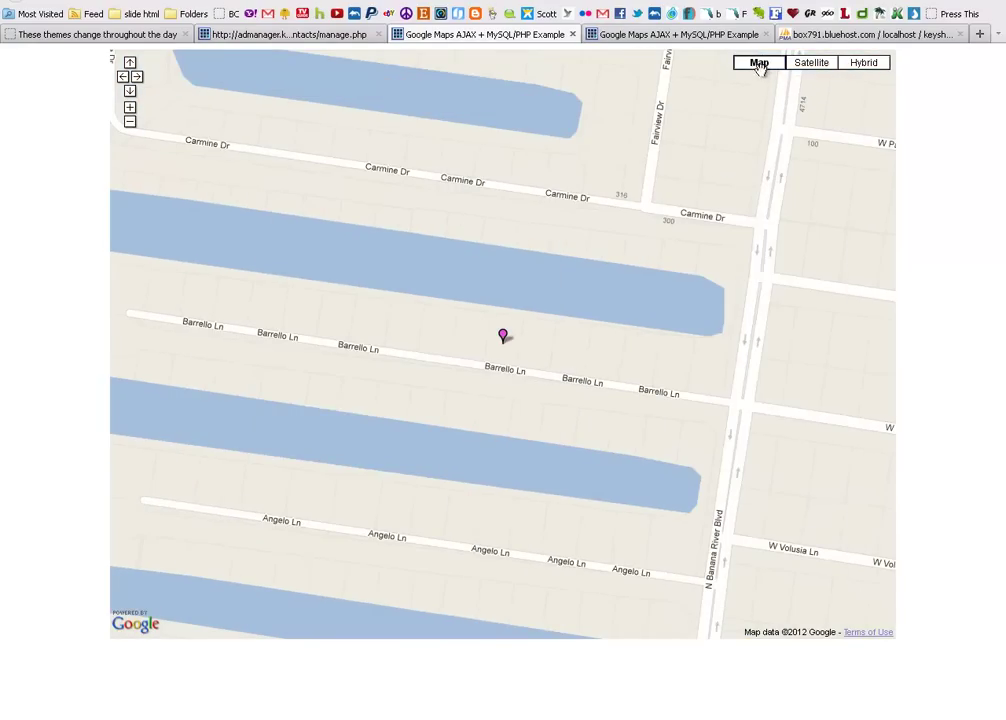
- Examine the My House location in satellite view, from the surrounding neighborhood down to a close-up of the house
click(820, 66)
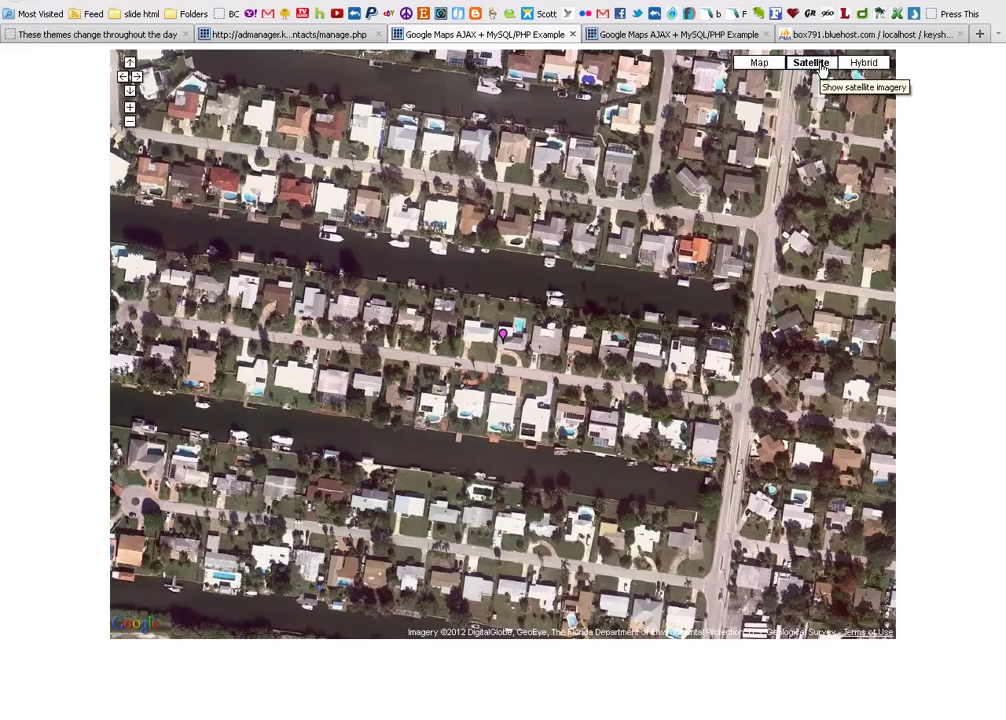
click(129, 107)
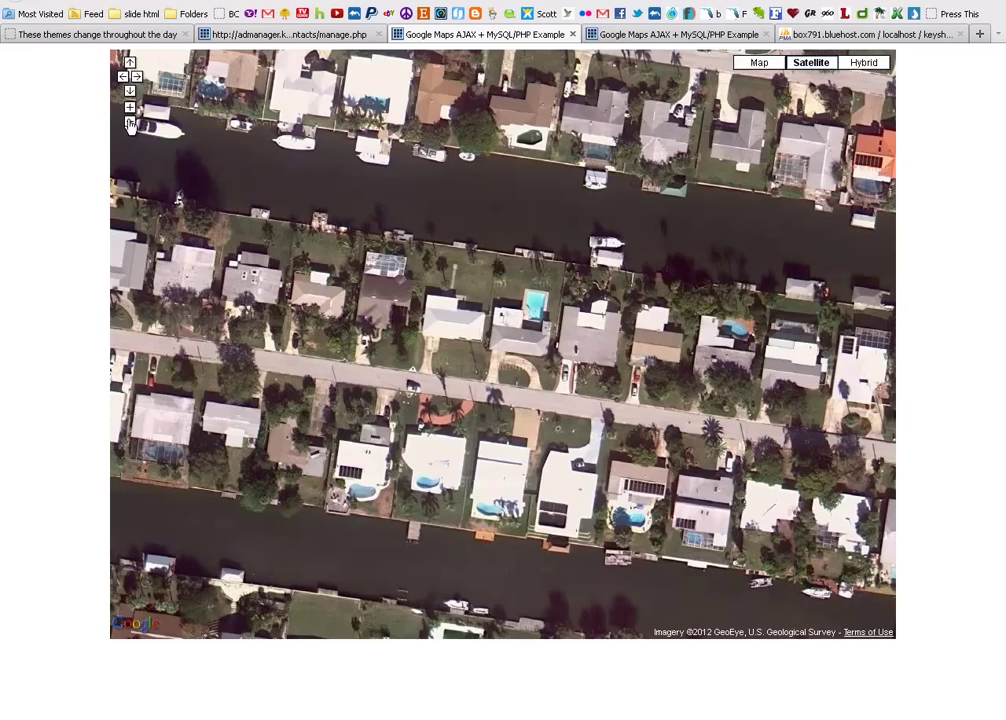
click(129, 121)
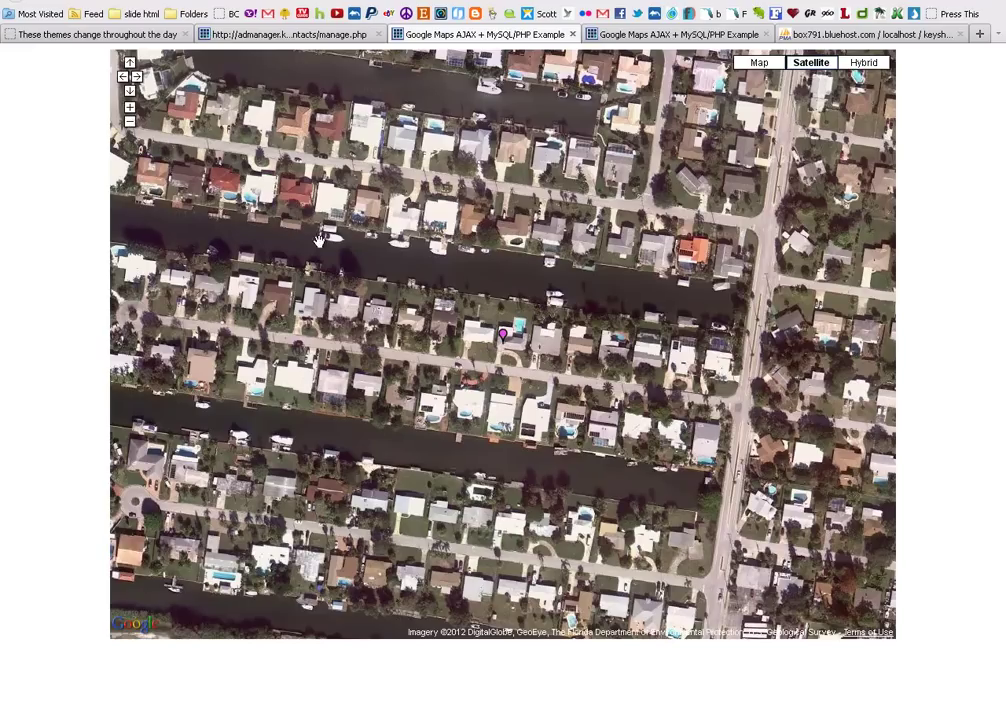
click(130, 108)
click(130, 108)
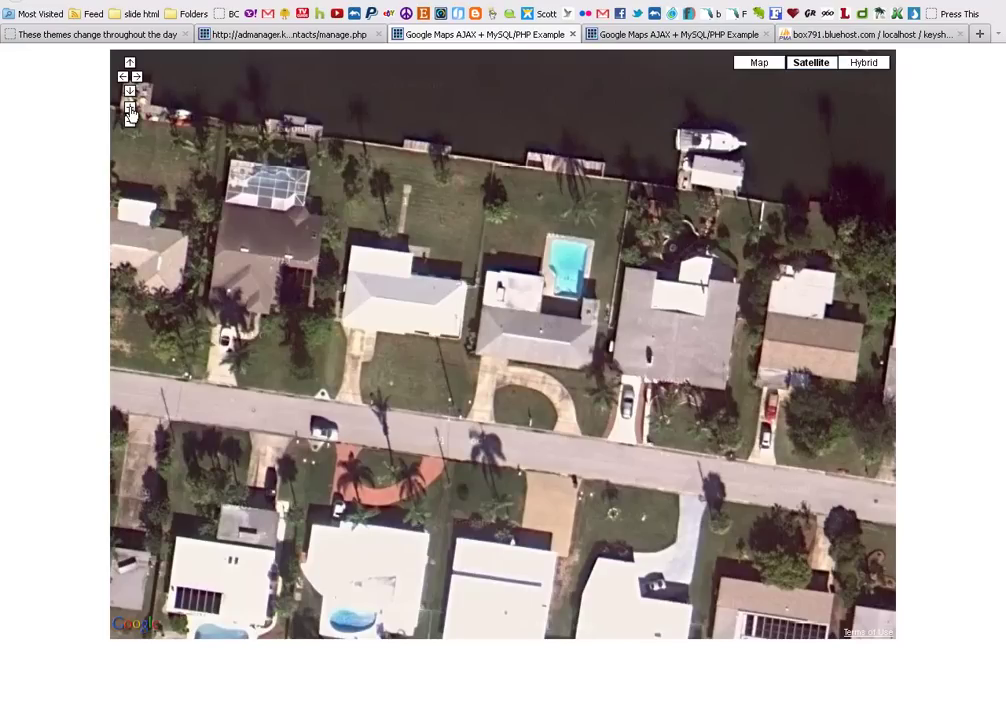
- Return to the contacts list, start a new record, and fill in the contact's full name, e-mail and phone number
click(319, 38)
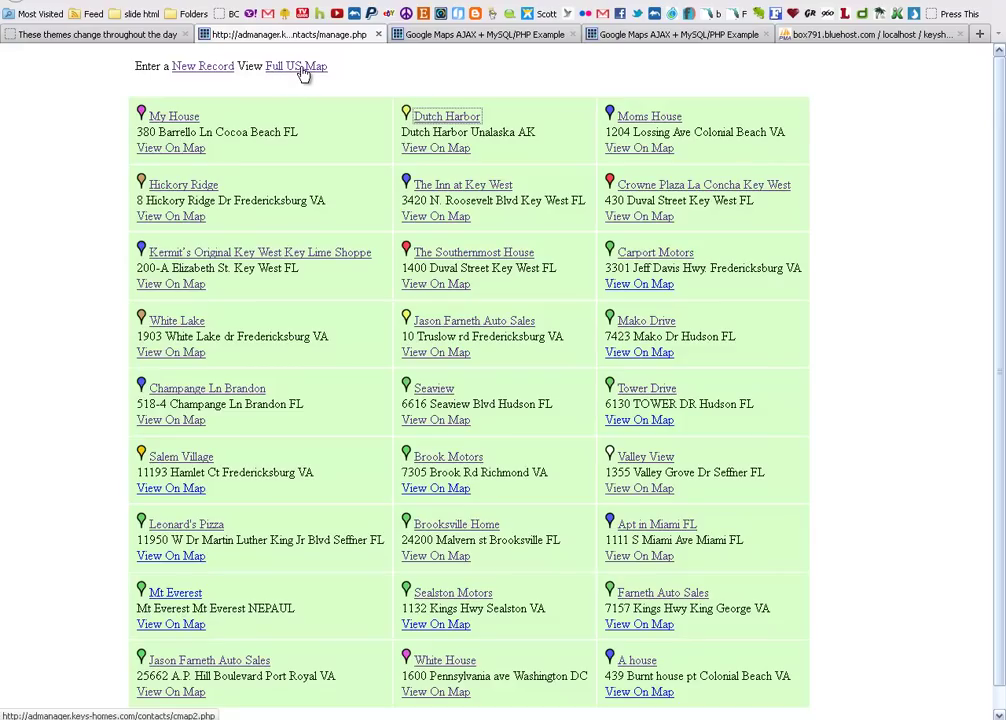
click(217, 70)
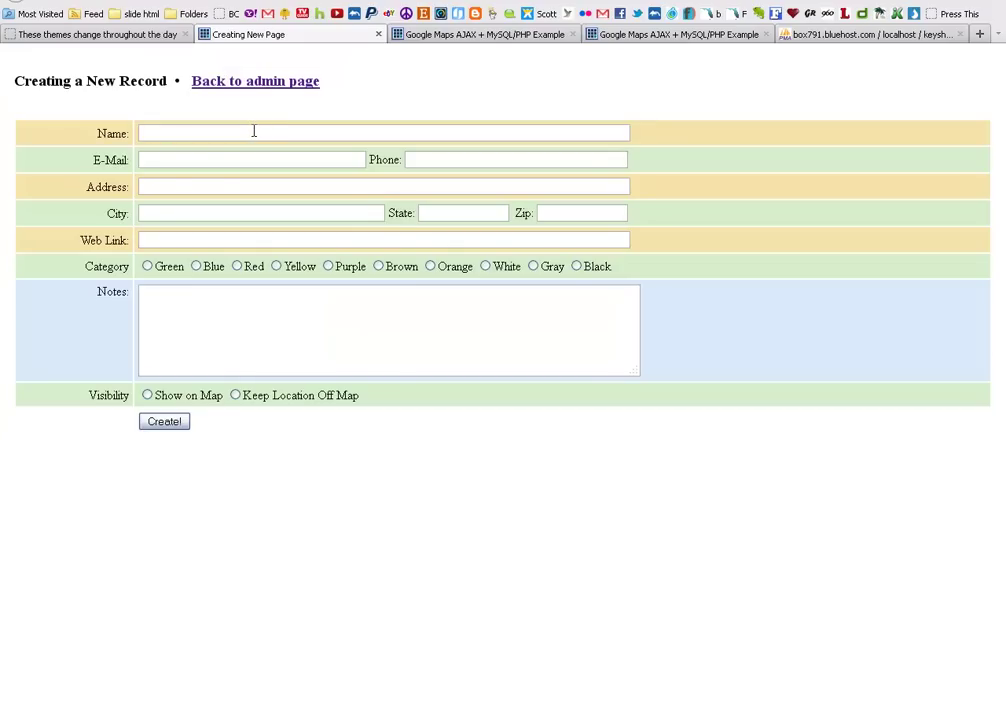
click(254, 131)
click(253, 152)
click(247, 166)
click(253, 177)
click(449, 161)
click(456, 175)
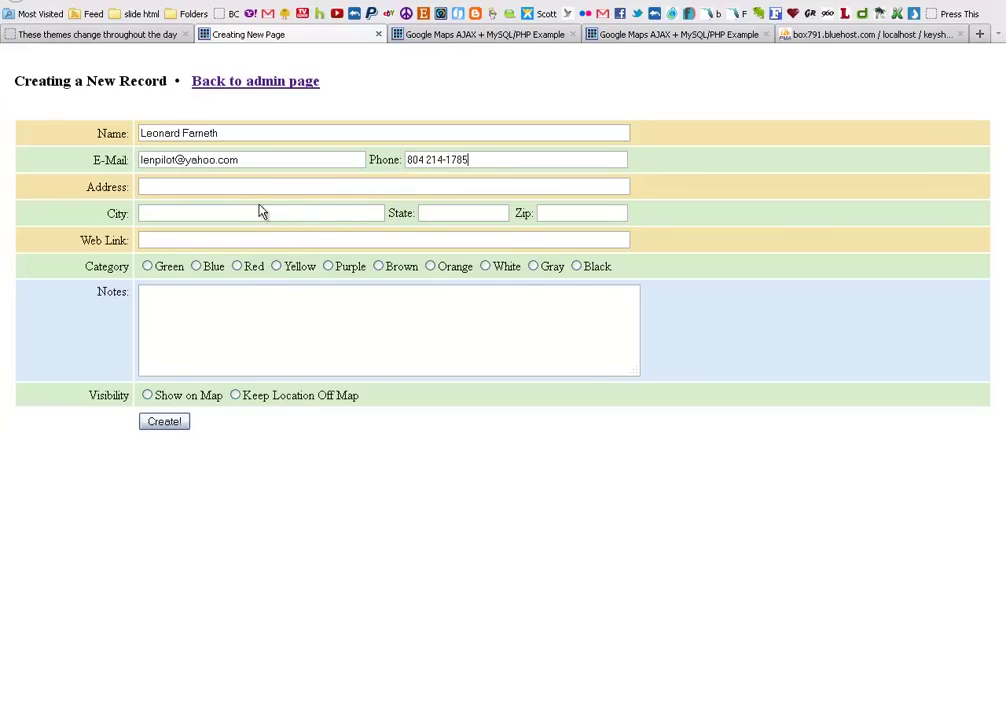
- Fill in the White House street address for the new contact and set the city to Washington
click(210, 188)
text(1)
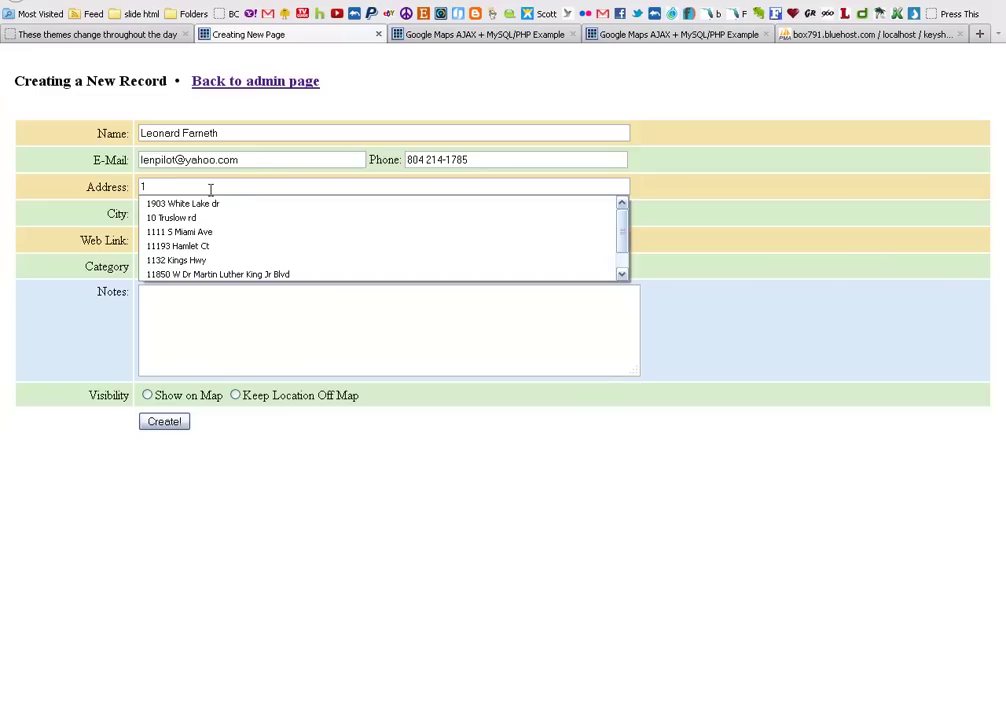
text(600)
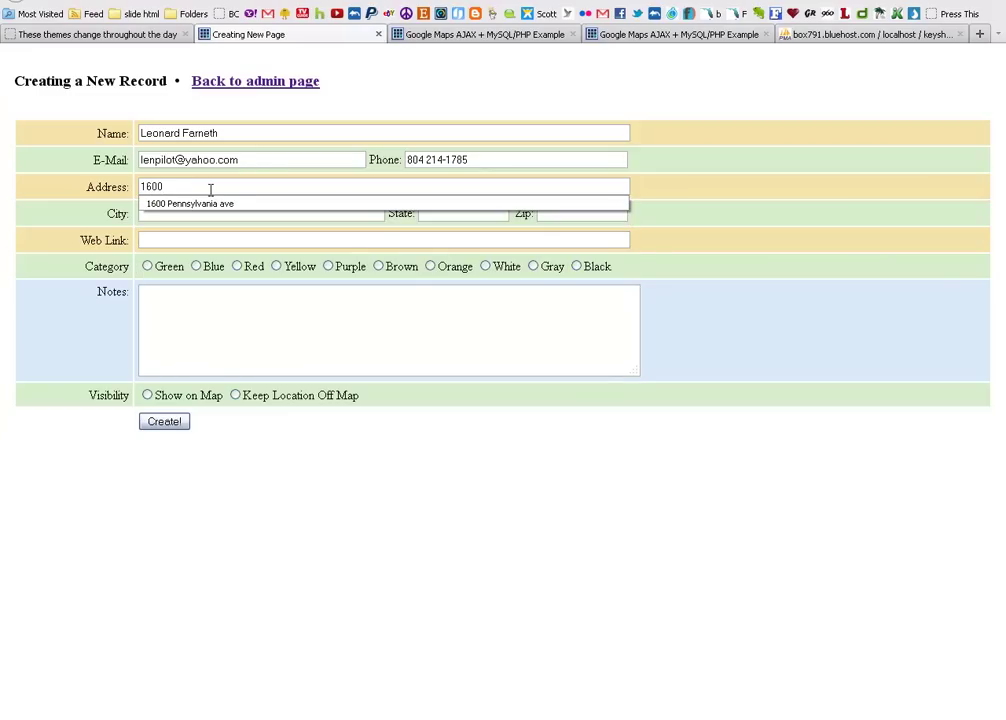
click(203, 203)
click(203, 216)
click(203, 216)
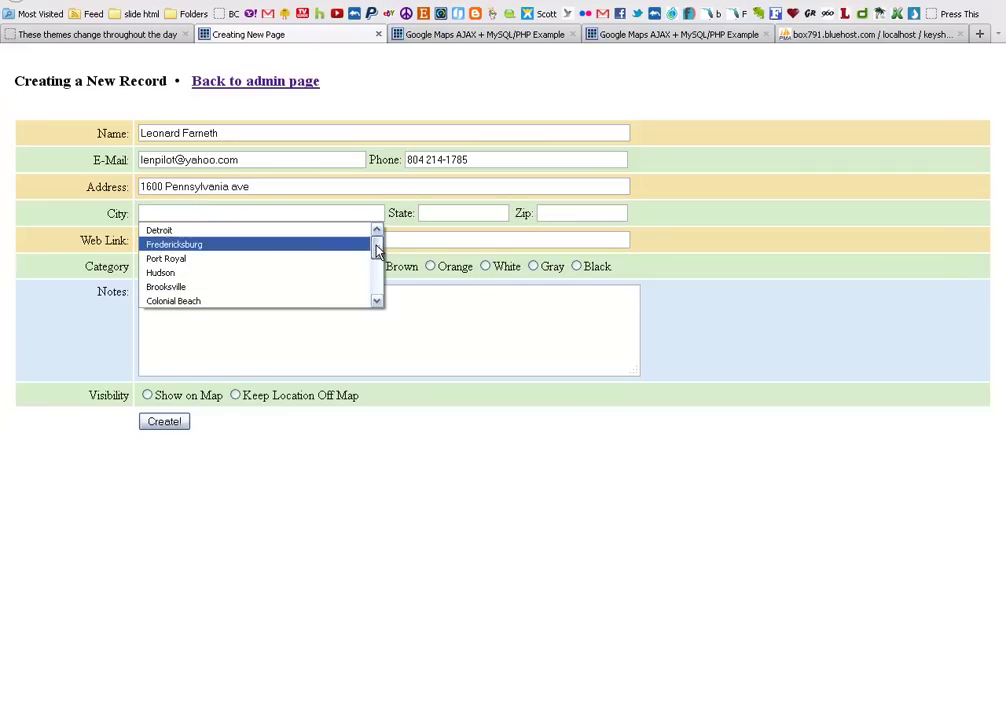
drag(377, 246, 370, 312)
click(340, 301)
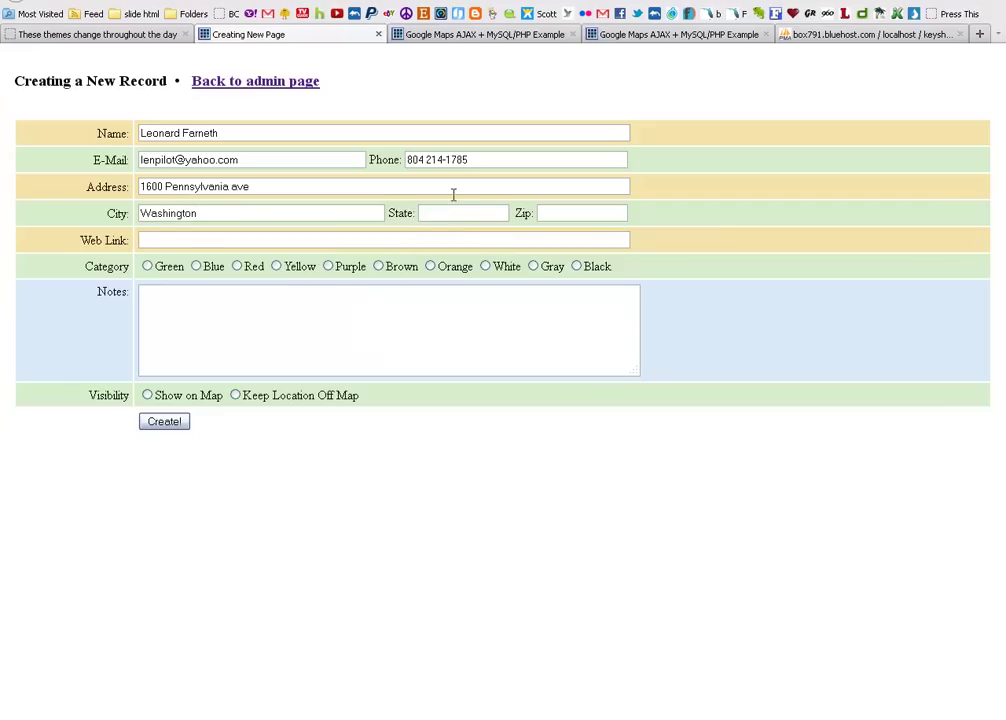
- Set the new contact's state to DC and its zip code to the placeholder 1111111
click(451, 213)
click(451, 213)
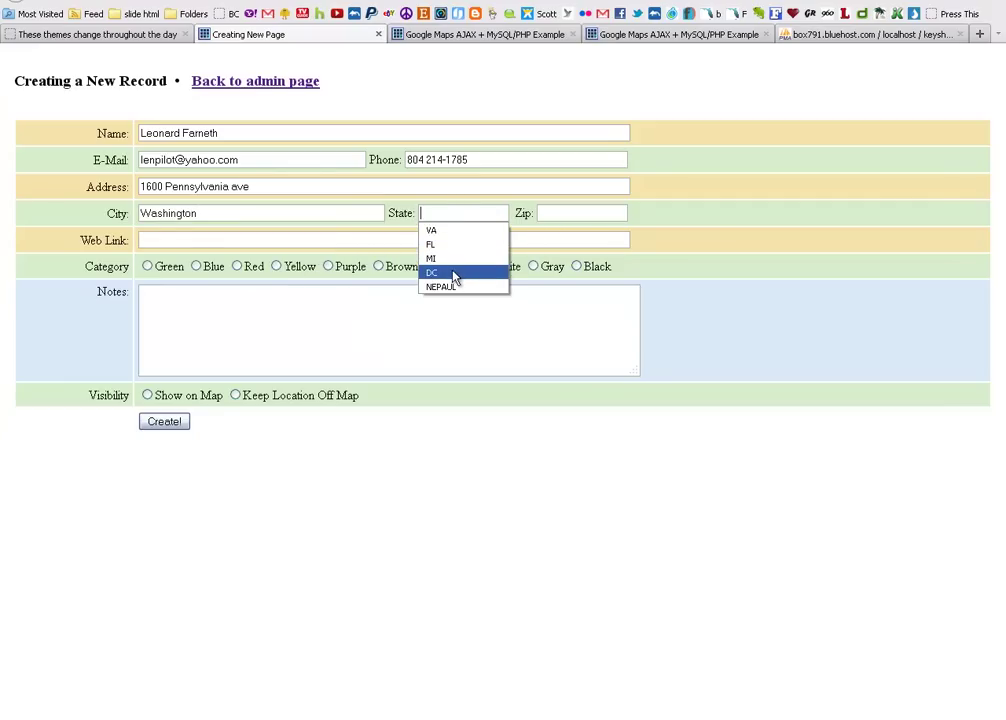
click(451, 271)
click(549, 212)
click(557, 237)
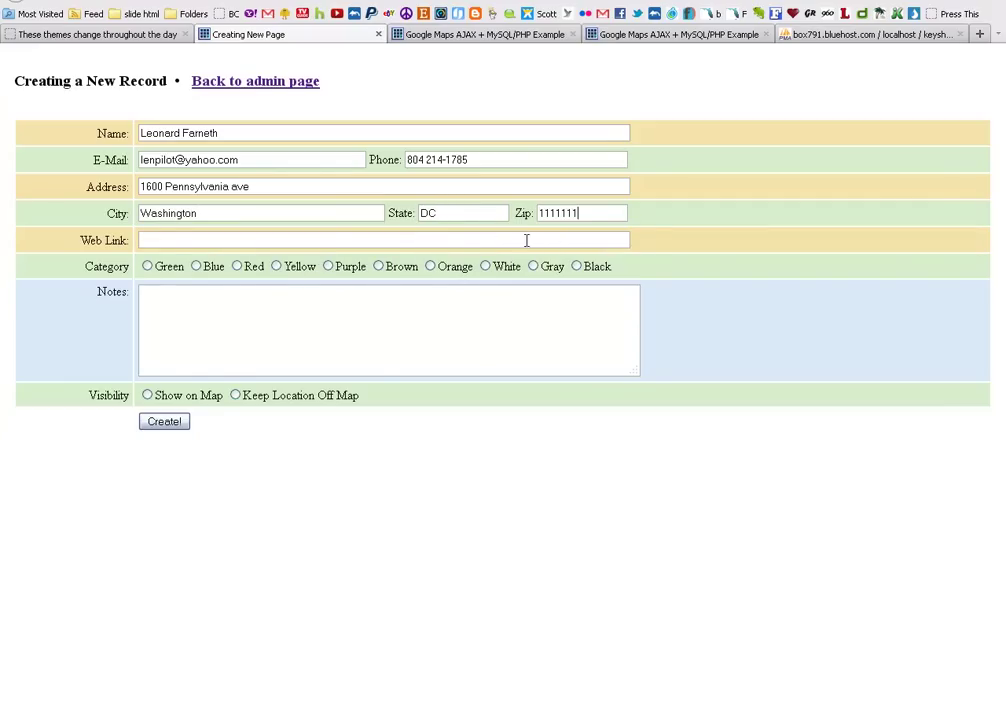
click(431, 243)
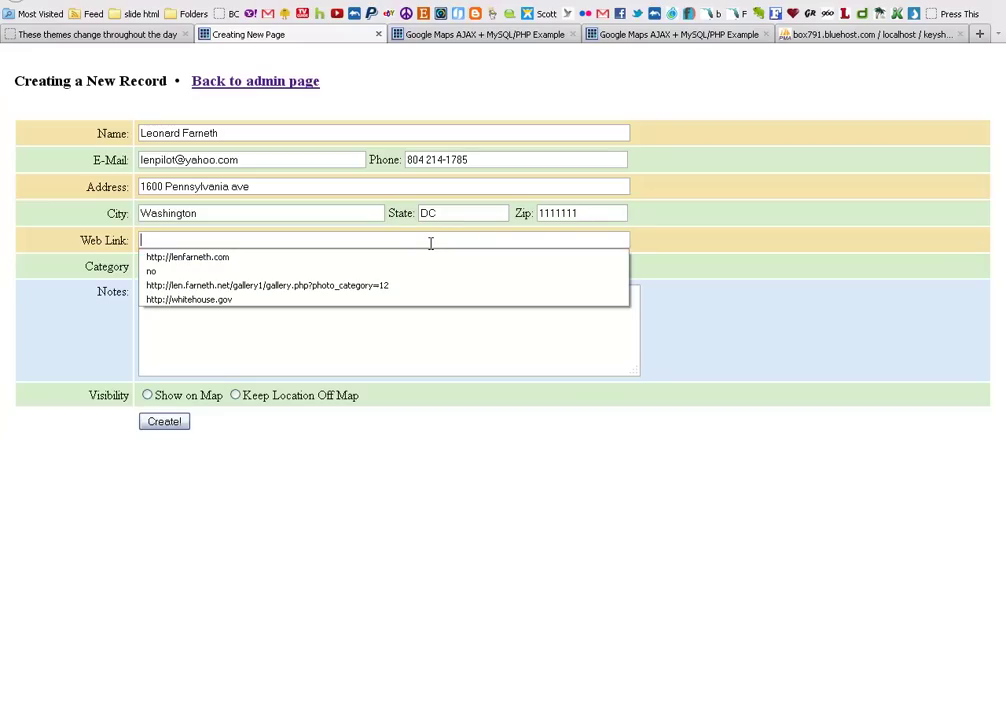
click(394, 300)
click(394, 300)
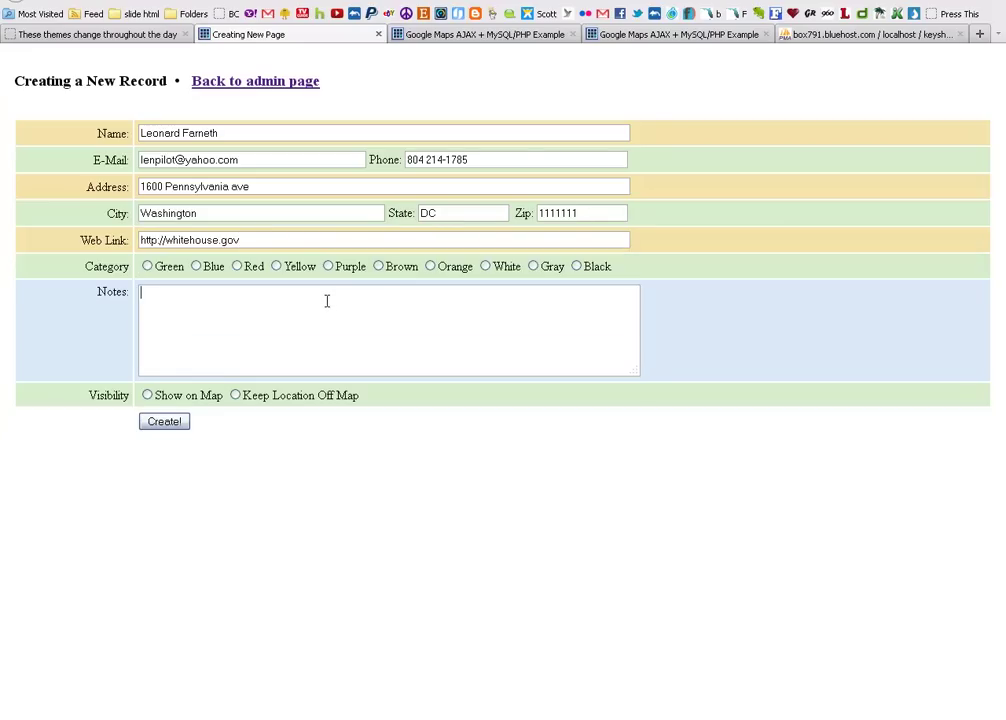
click(238, 266)
- Enter "White House" in the notes, make the contact show on the map, and create the record
click(207, 298)
text(White House)
click(148, 397)
click(166, 422)
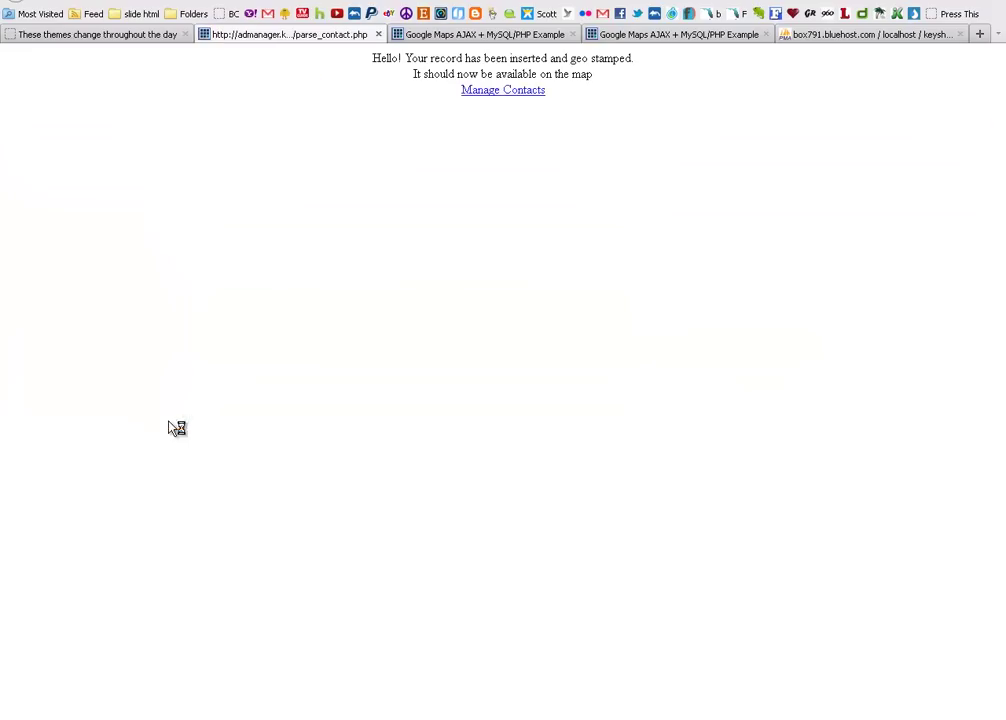
- Go back to the contacts list, open the White House record, and delete it
click(504, 91)
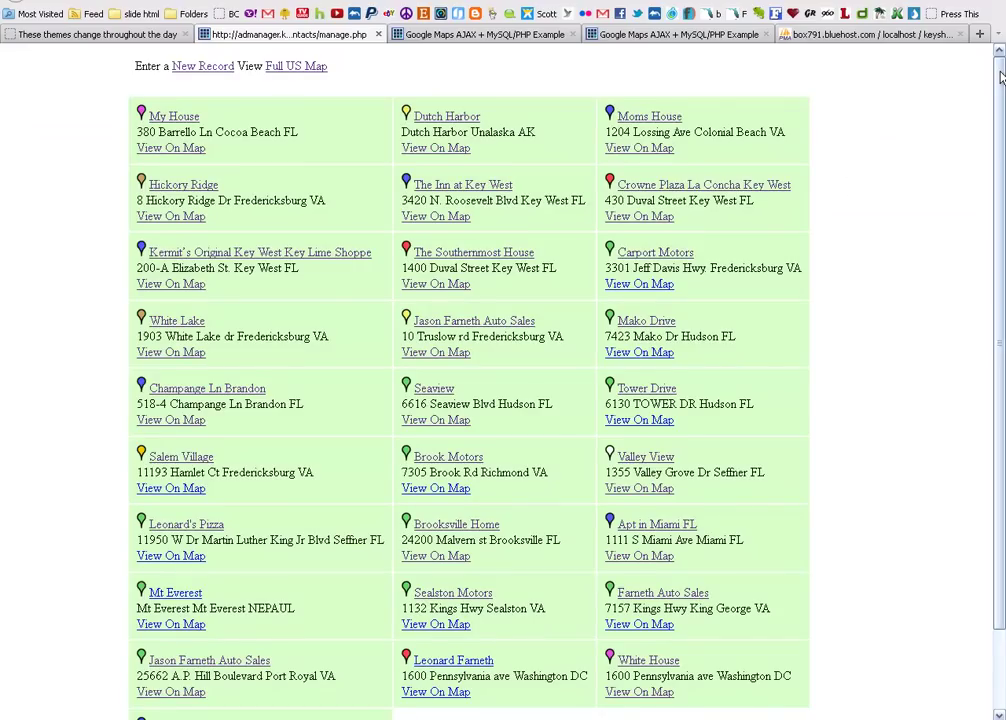
scroll(978, 200, down, 2)
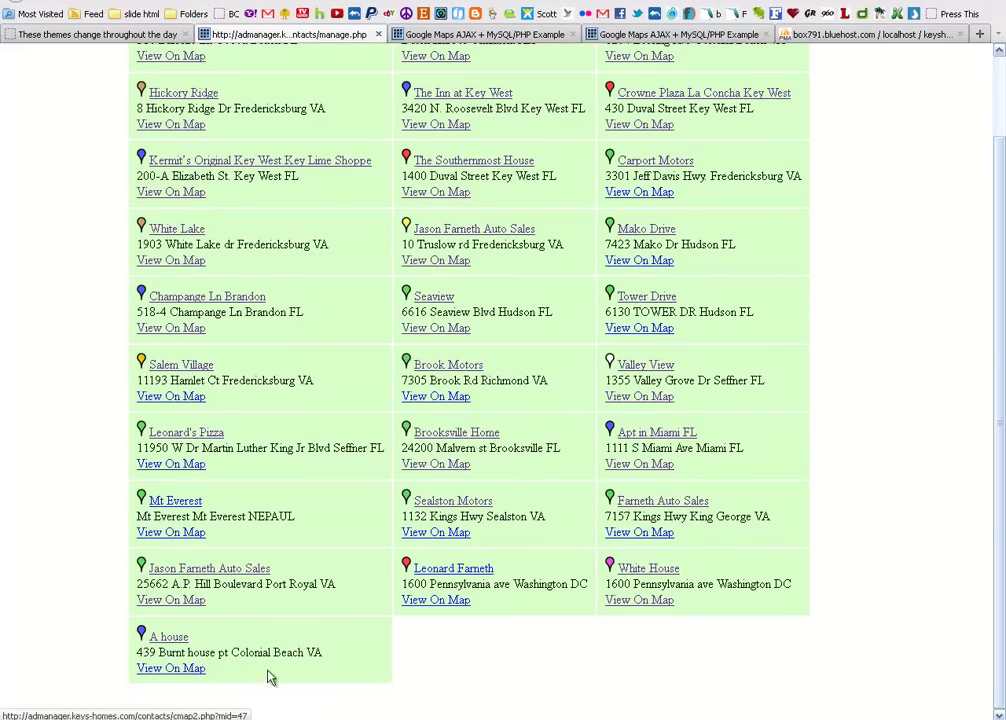
click(645, 574)
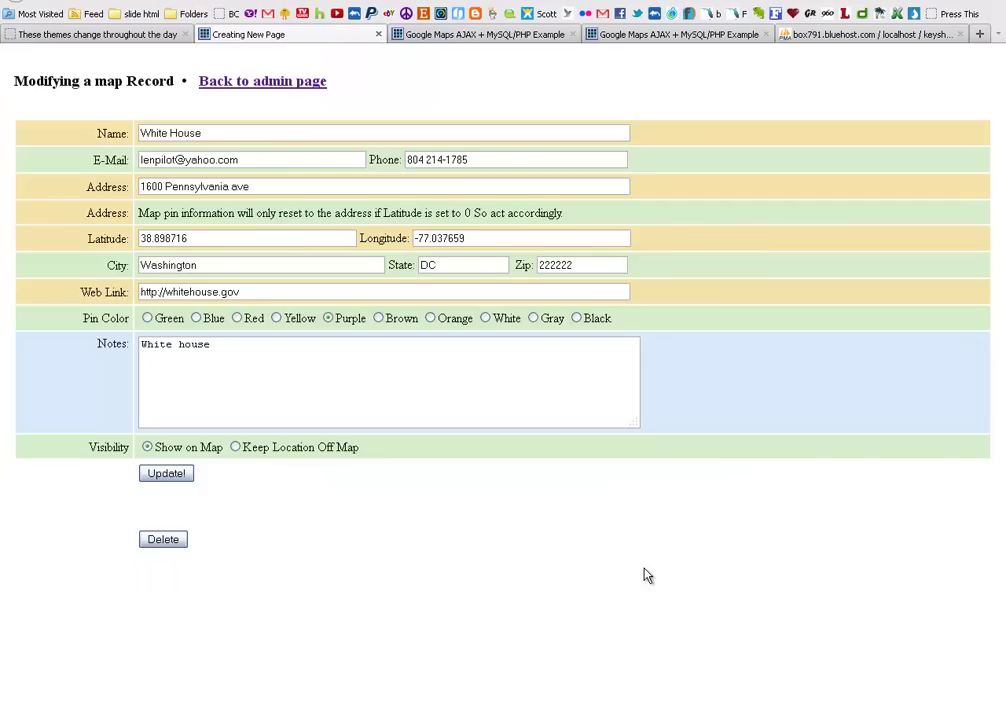
click(162, 540)
click(31, 92)
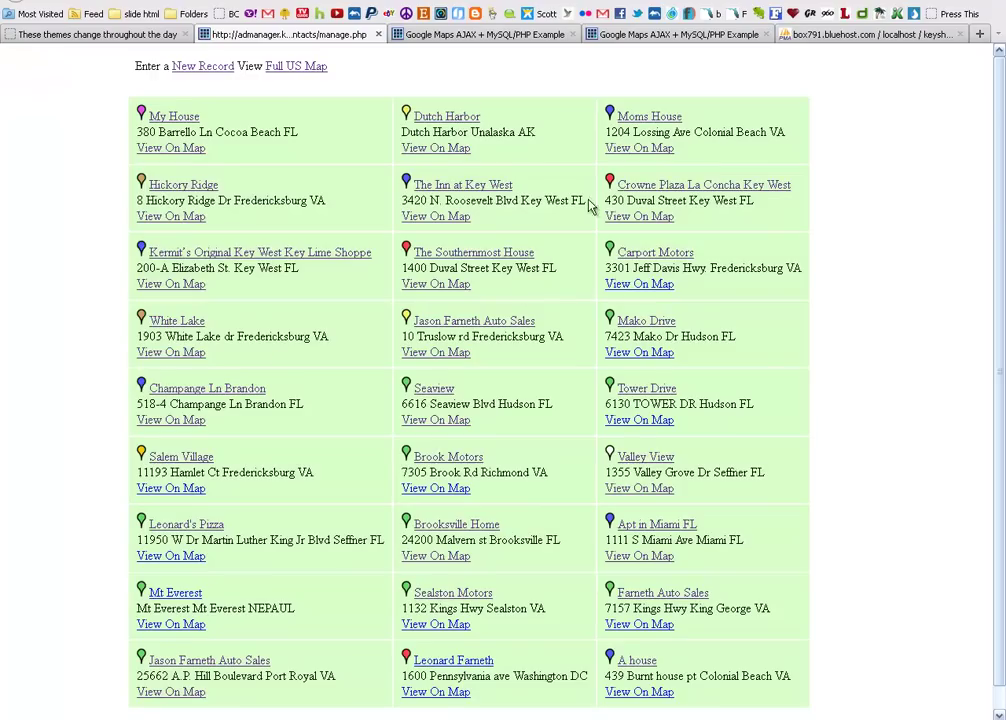
- View the A house contact on its own map, return to the list, and open the newly added Washington DC contact's record
scroll(995, 205, down, 1)
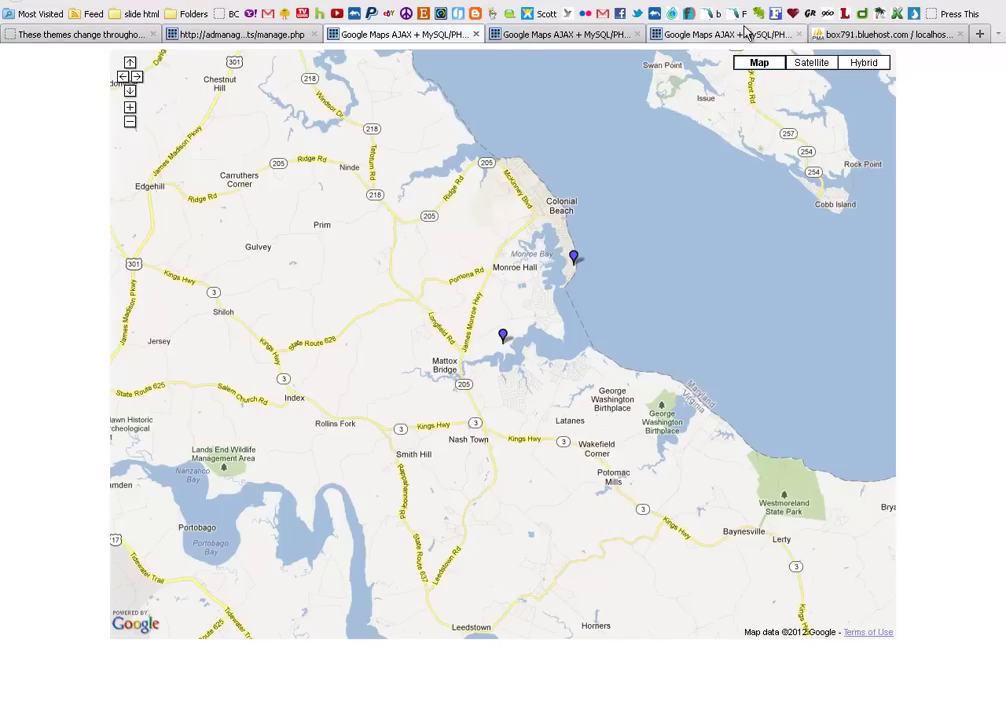
click(475, 35)
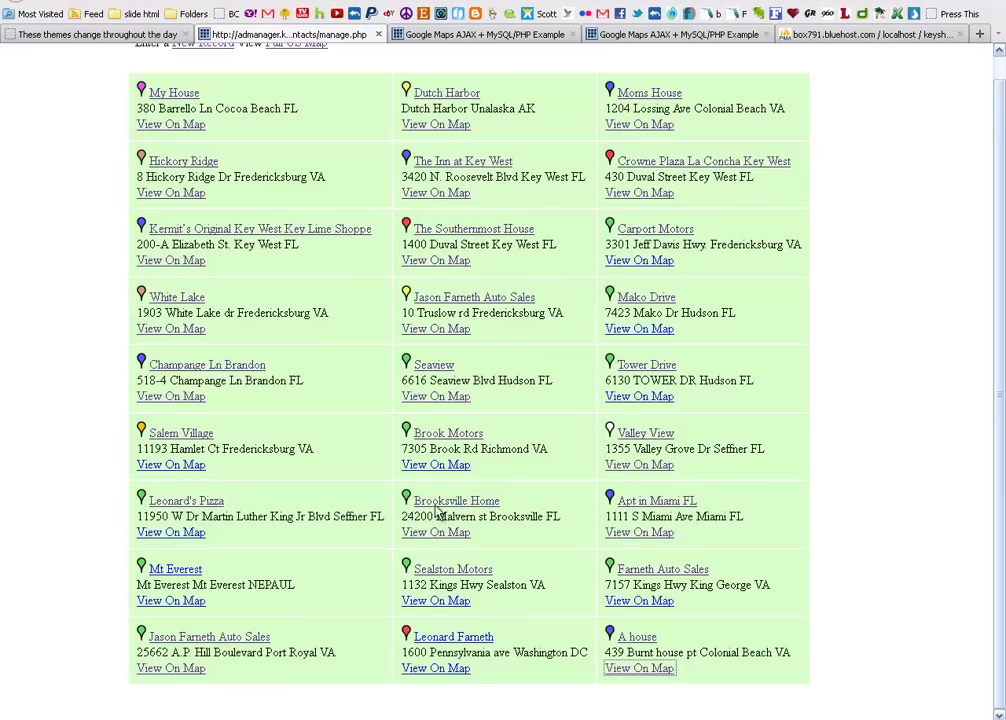
click(425, 637)
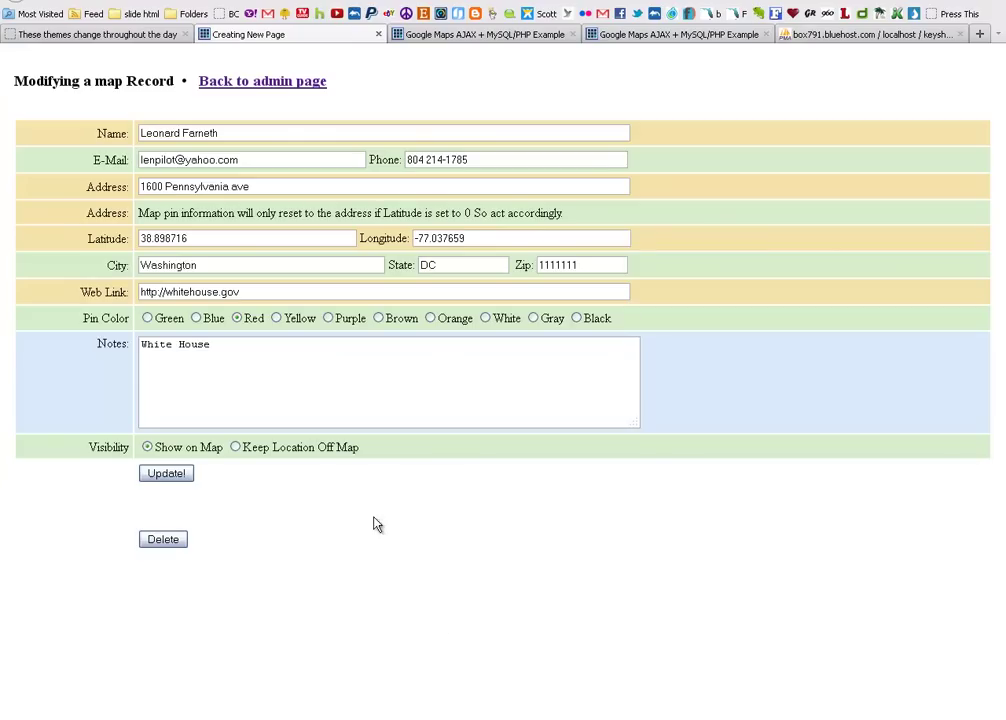